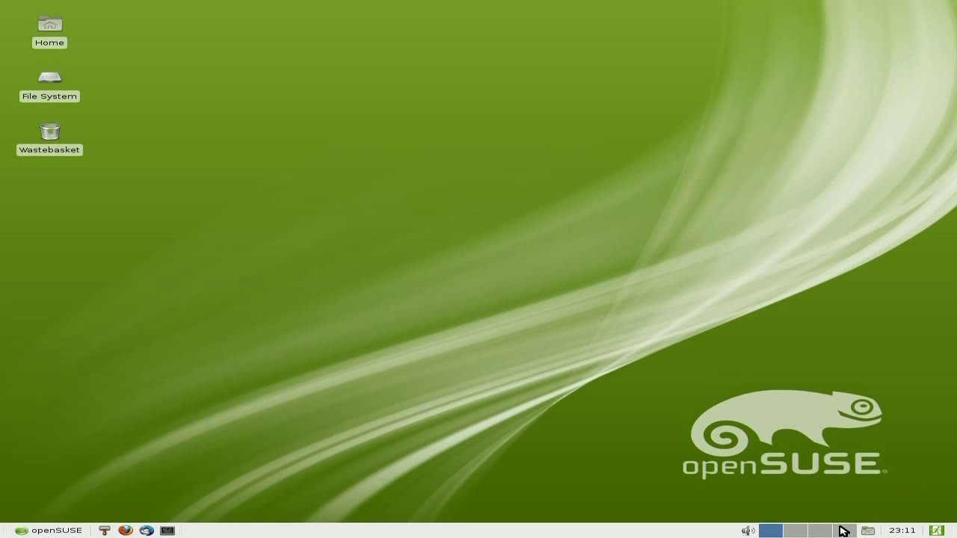
Peek at the volume controls and the desktop context menu, then dismiss both.
{"action": "left_click", "coordinate": [749, 531]}
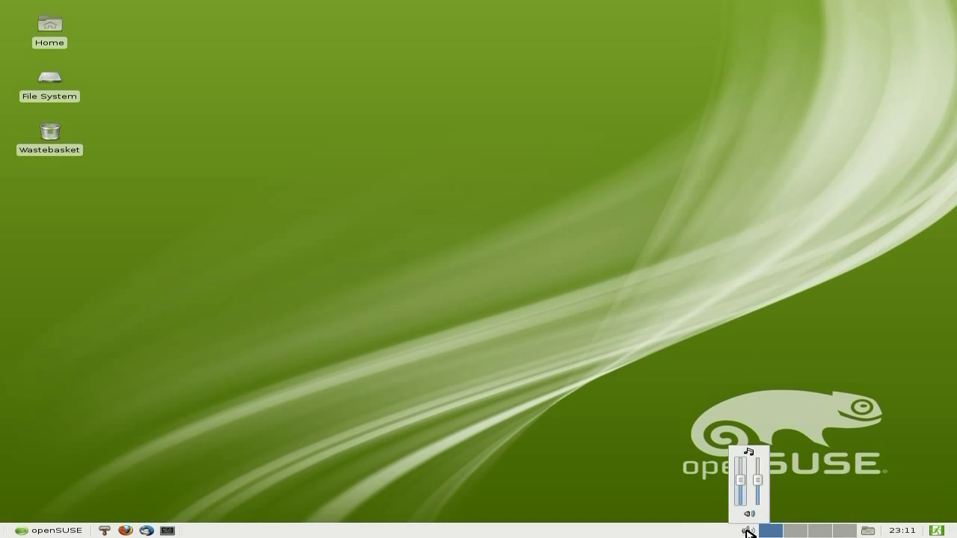
{"action": "left_click", "coordinate": [748, 531]}
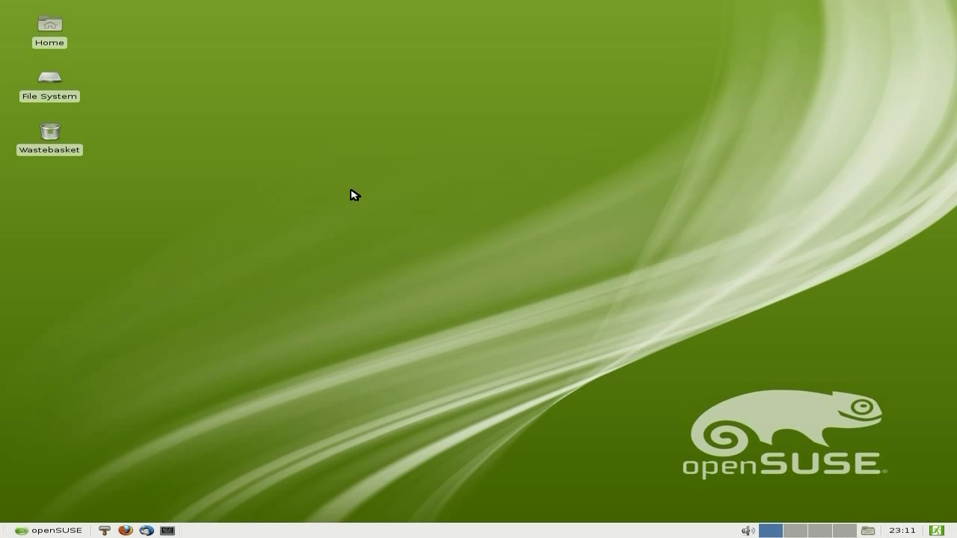
{"action": "right_click", "coordinate": [404, 103]}
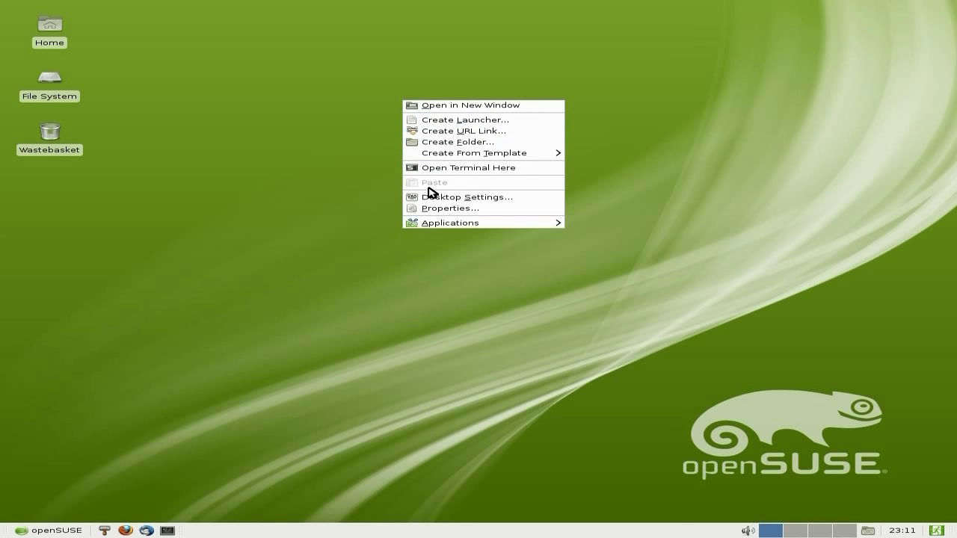
{"action": "mouse_move", "coordinate": [433, 222]}
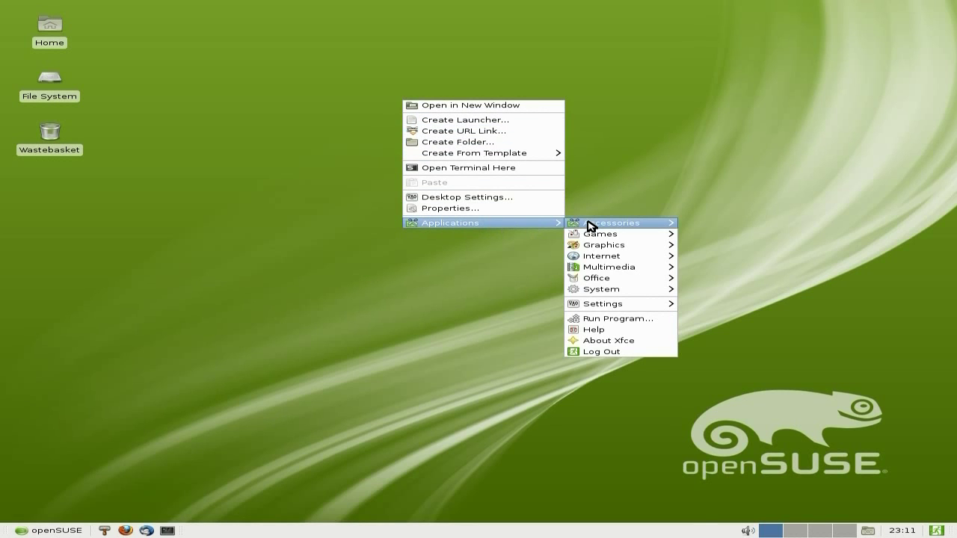
{"action": "mouse_move", "coordinate": [588, 224]}
{"action": "left_click", "coordinate": [385, 263]}
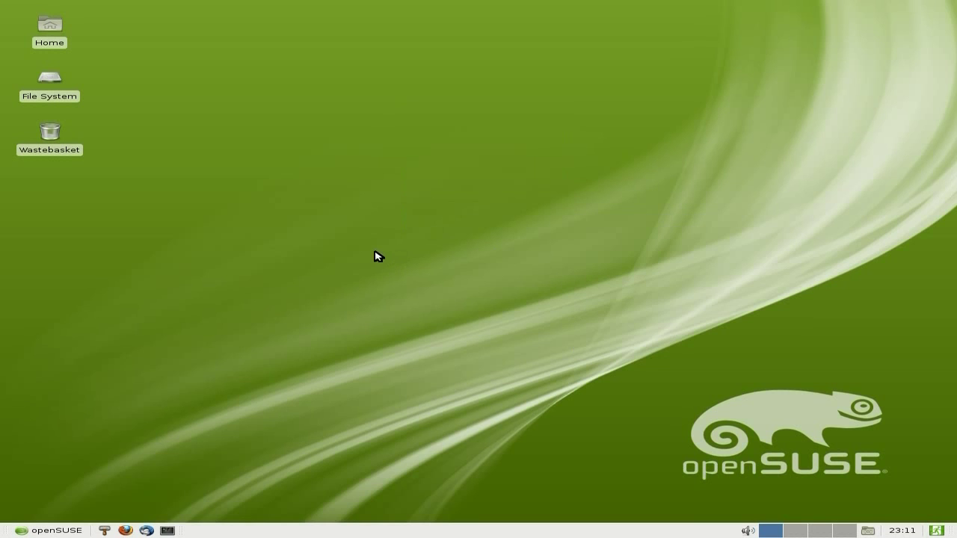
Browse the applications menu briefly, then close it.
{"action": "left_click", "coordinate": [42, 531]}
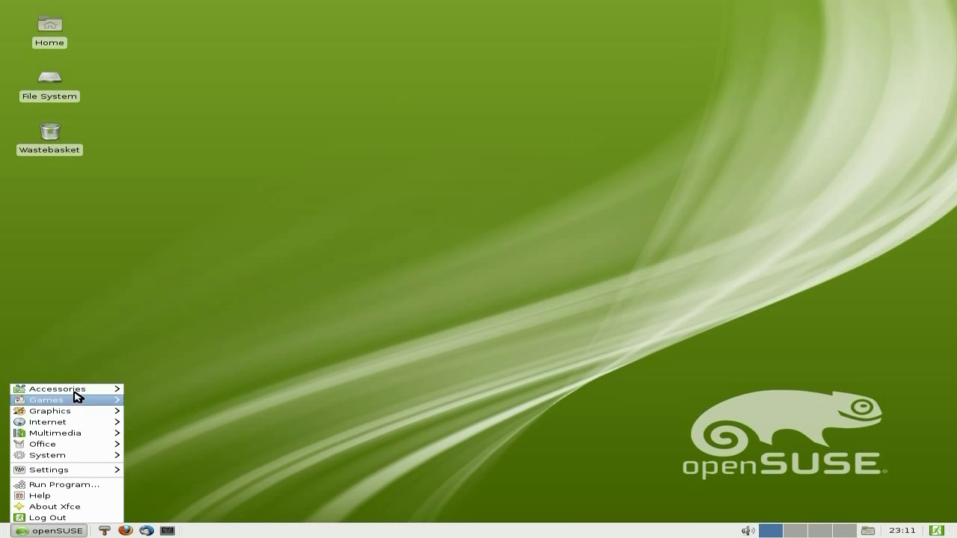
{"action": "mouse_move", "coordinate": [76, 390]}
{"action": "left_click", "coordinate": [369, 269]}
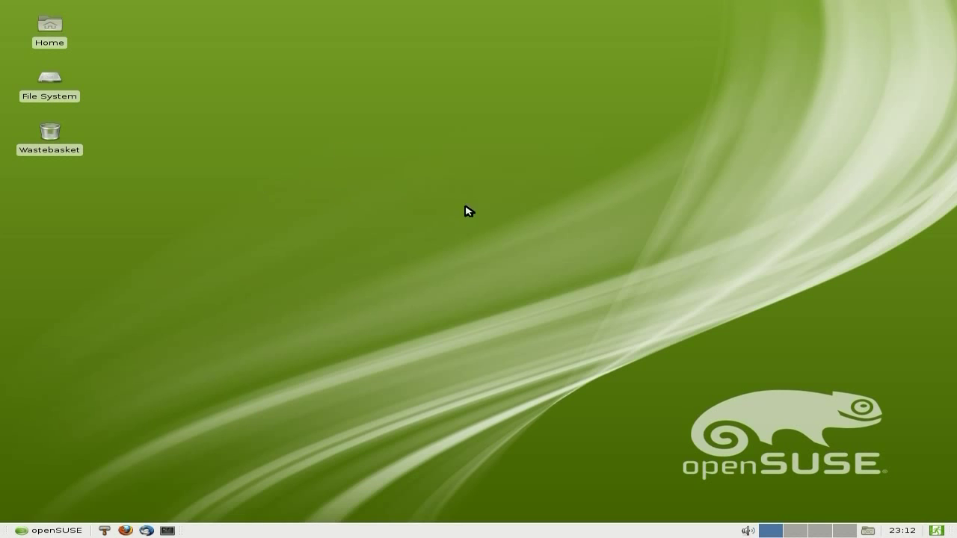
Launch Leafpad from Accessories, close it, and bring up the Multimedia menu.
{"action": "left_click", "coordinate": [37, 533]}
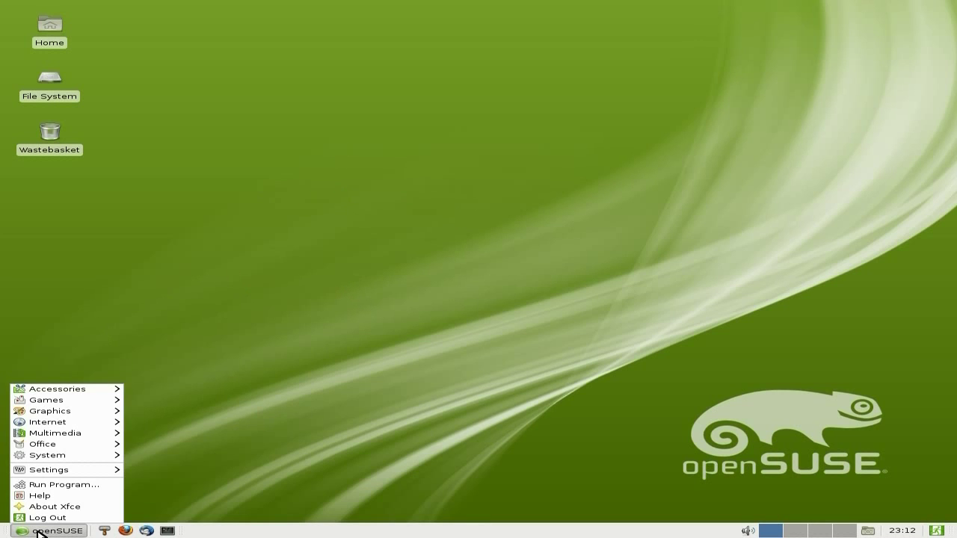
{"action": "mouse_move", "coordinate": [64, 391]}
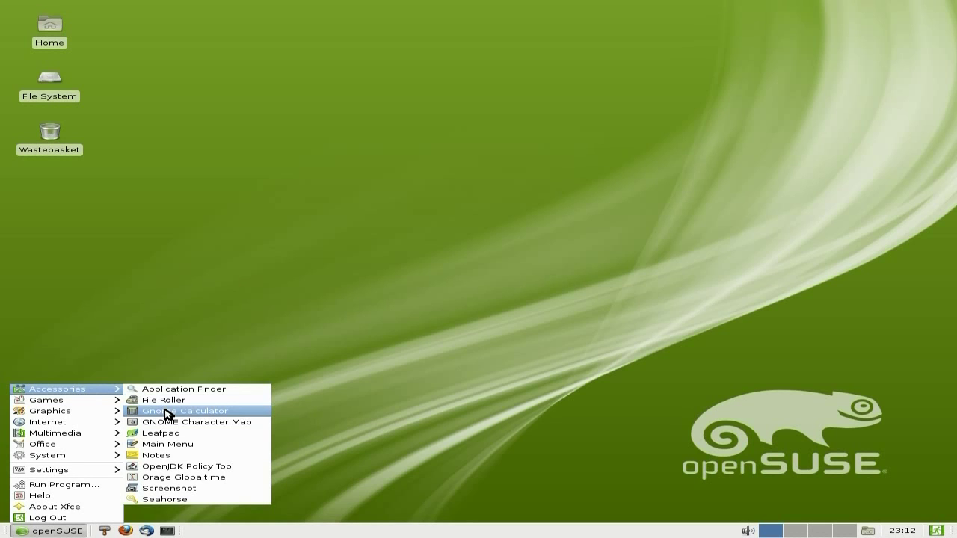
{"action": "left_click", "coordinate": [160, 433]}
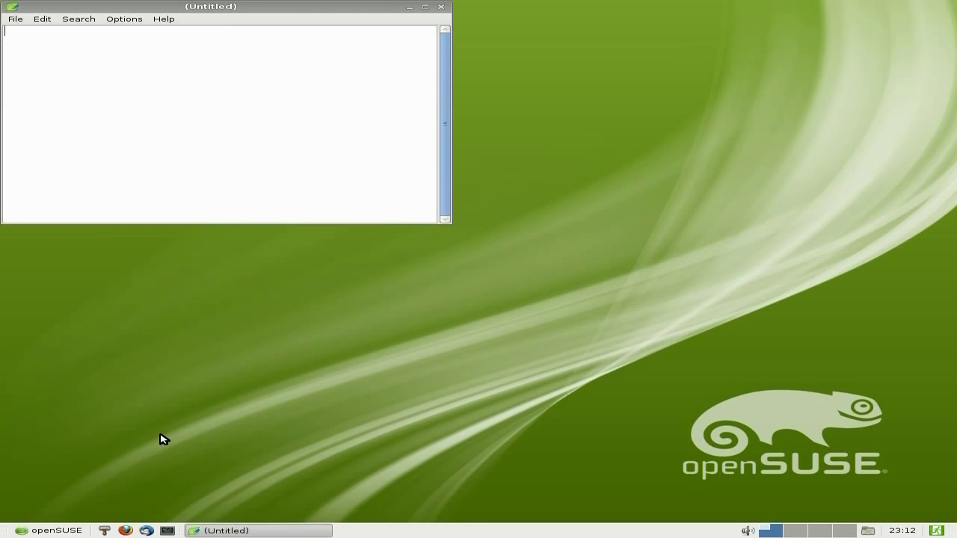
{"action": "left_click", "coordinate": [440, 8]}
{"action": "left_click", "coordinate": [43, 532]}
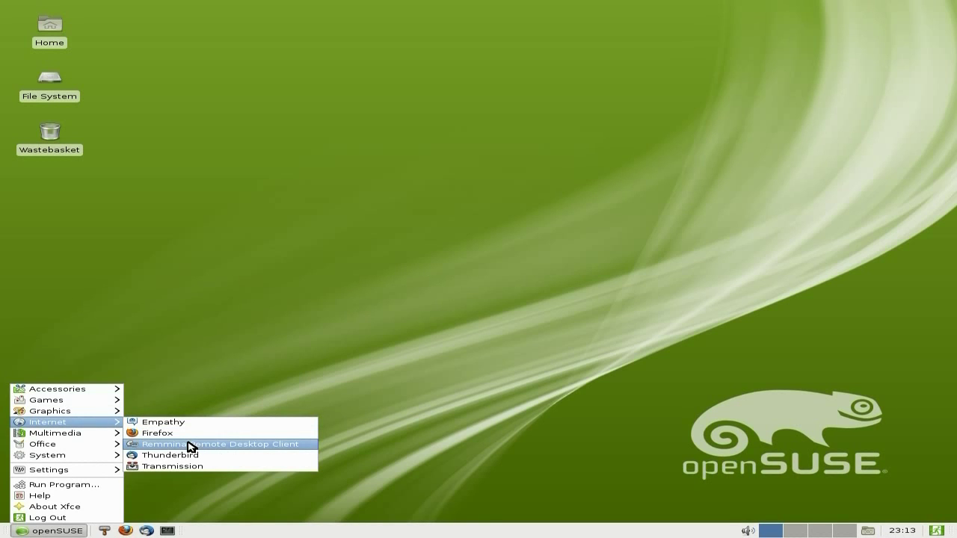
{"action": "mouse_move", "coordinate": [93, 437]}
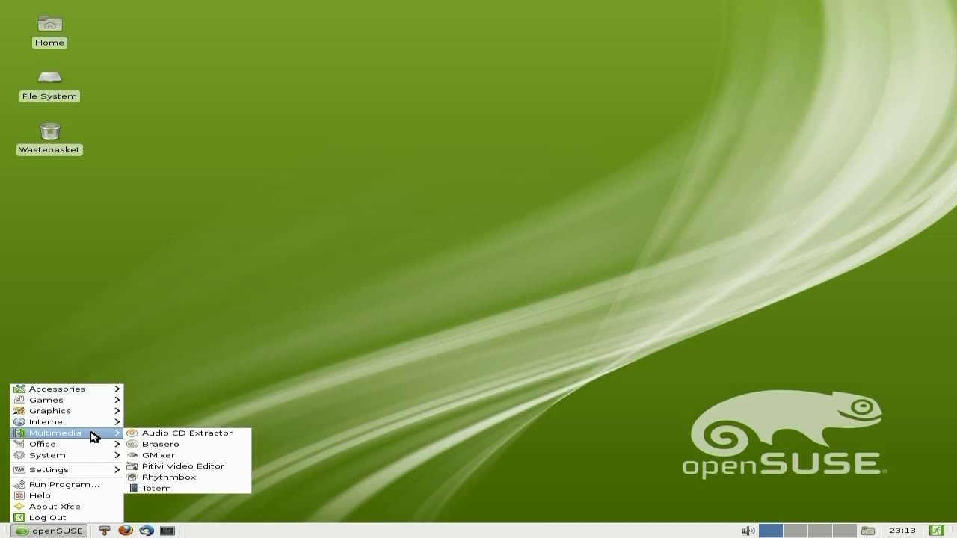
Launch Pitivi, skip the welcome dialog, browse the Effect Library, then close Pitivi.
{"action": "left_click", "coordinate": [180, 467]}
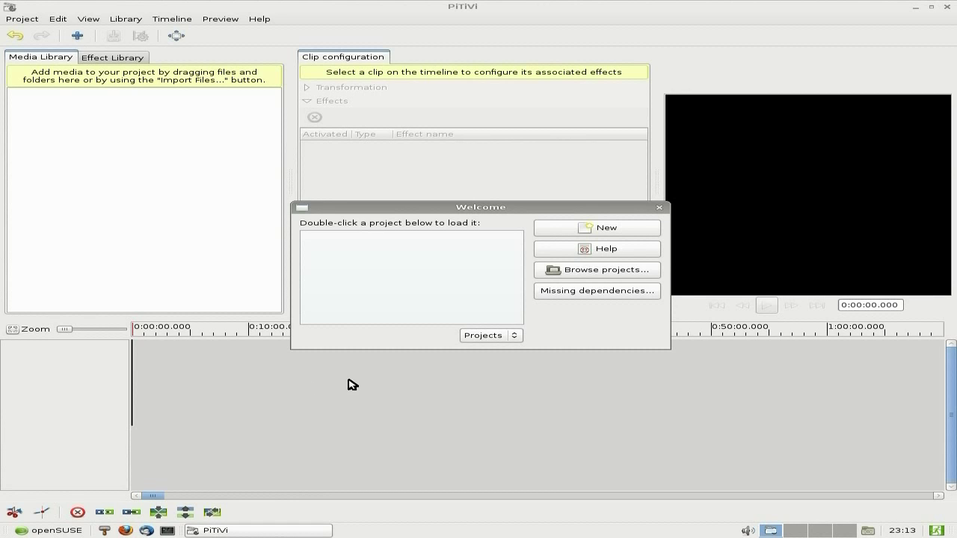
{"action": "left_click", "coordinate": [659, 209]}
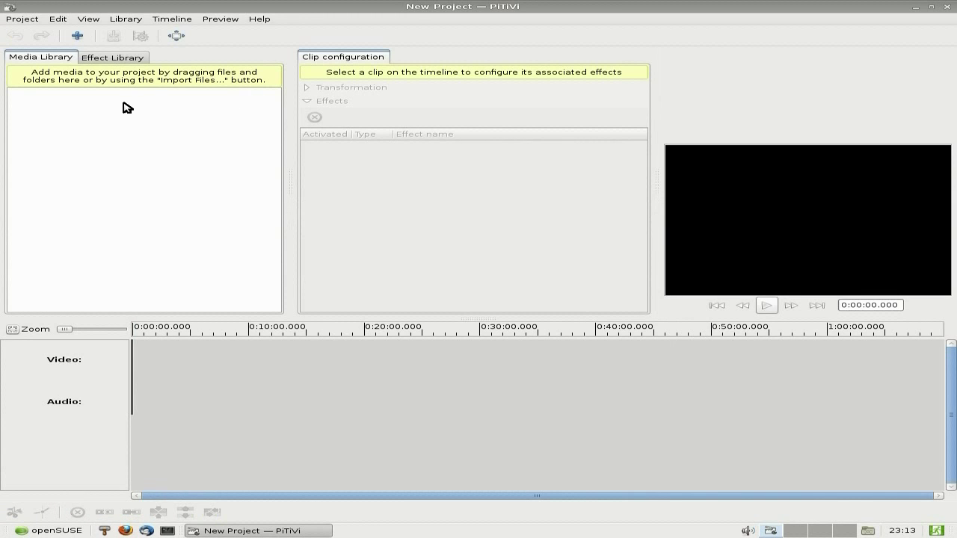
{"action": "left_click", "coordinate": [116, 58]}
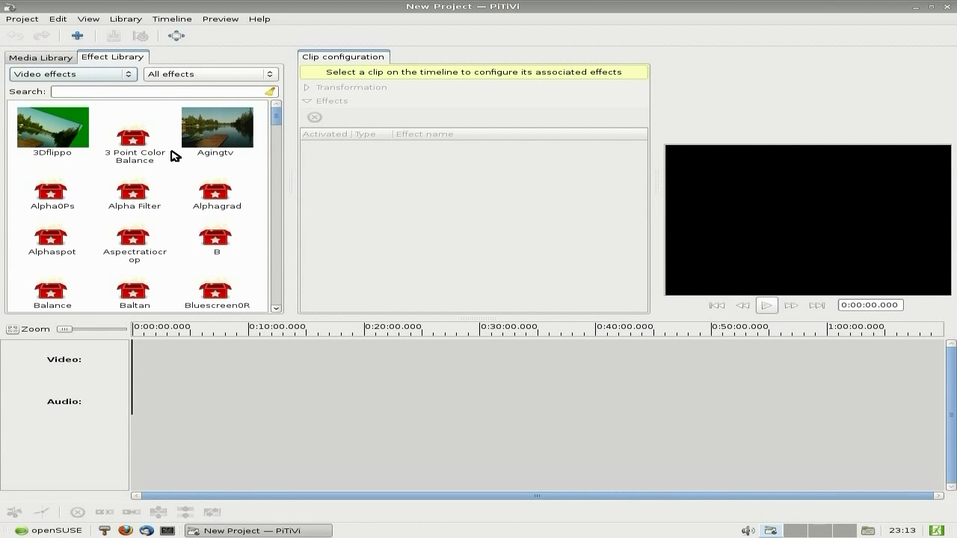
{"action": "scroll", "coordinate": [173, 155], "scroll_direction": "down", "scroll_amount": 10}
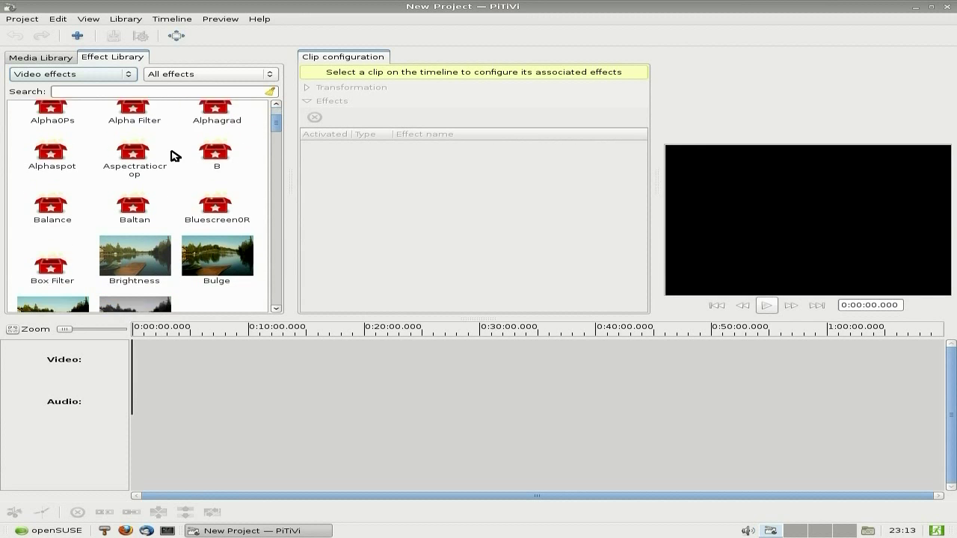
{"action": "scroll", "coordinate": [173, 156], "scroll_direction": "down", "scroll_amount": 15}
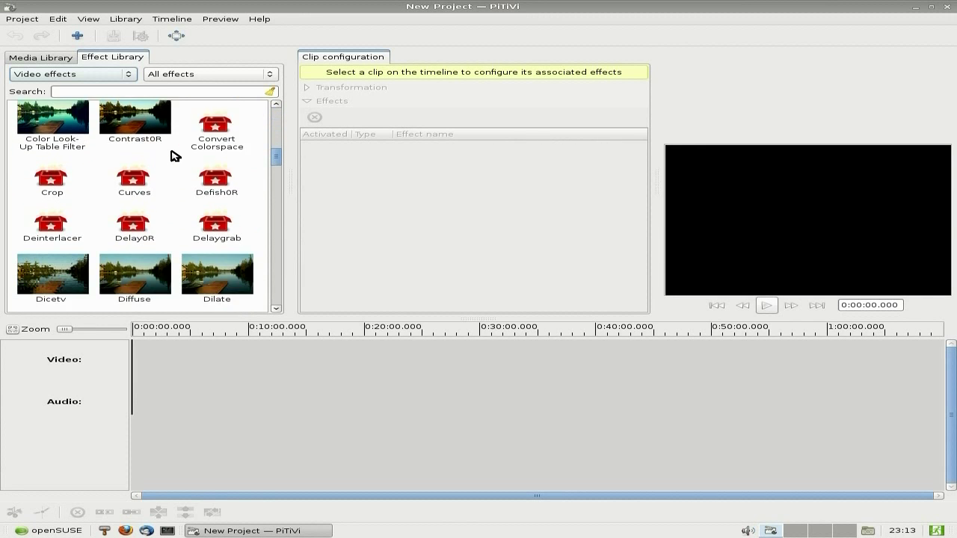
{"action": "scroll", "coordinate": [174, 156], "scroll_direction": "up", "scroll_amount": 8}
{"action": "scroll", "coordinate": [173, 155], "scroll_direction": "up", "scroll_amount": 12}
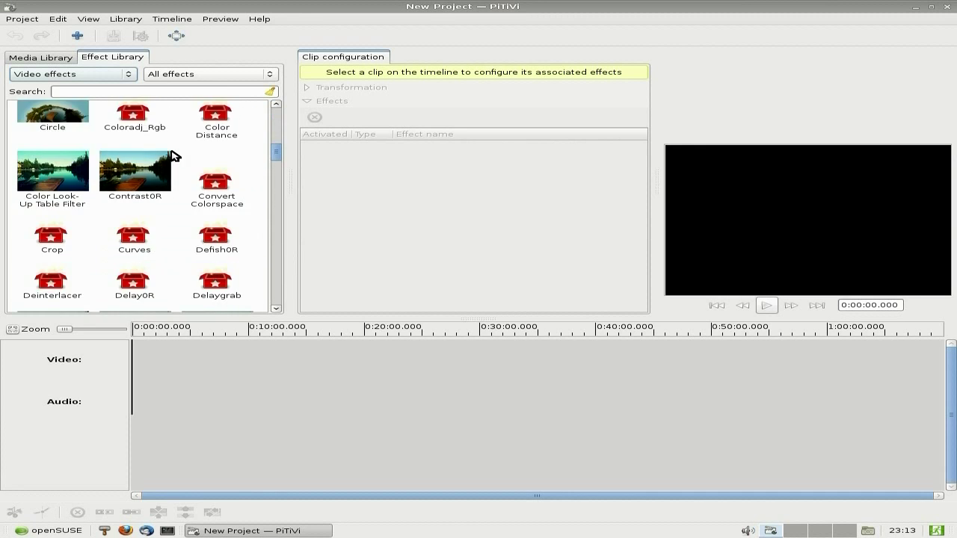
{"action": "left_click", "coordinate": [945, 6]}
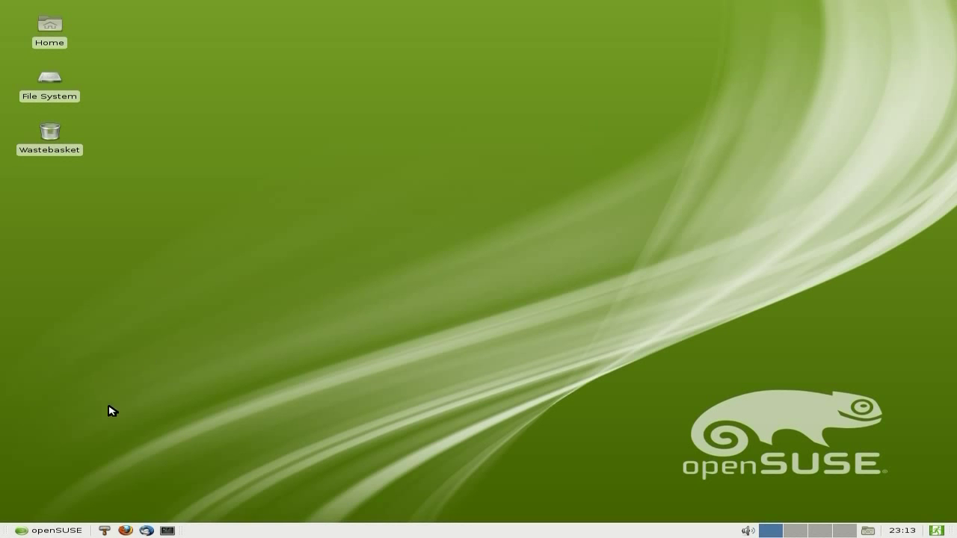
Bring up the applications menu and move through it to the System category.
{"action": "left_click", "coordinate": [39, 531]}
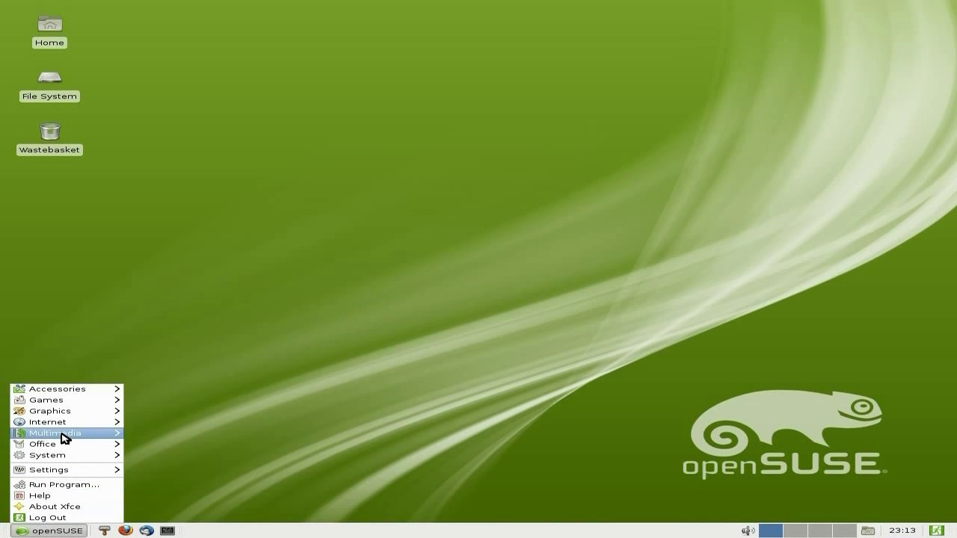
{"action": "mouse_move", "coordinate": [64, 438]}
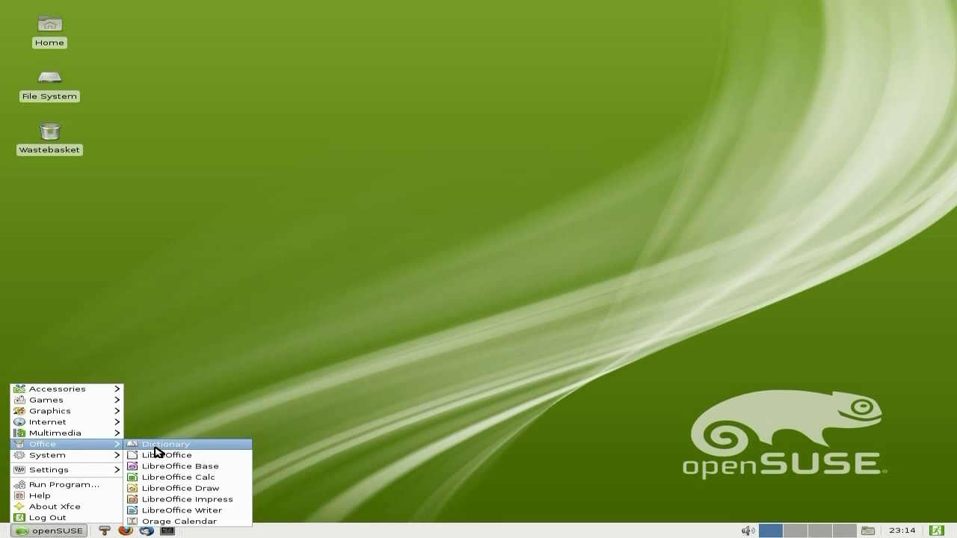
{"action": "mouse_move", "coordinate": [93, 458]}
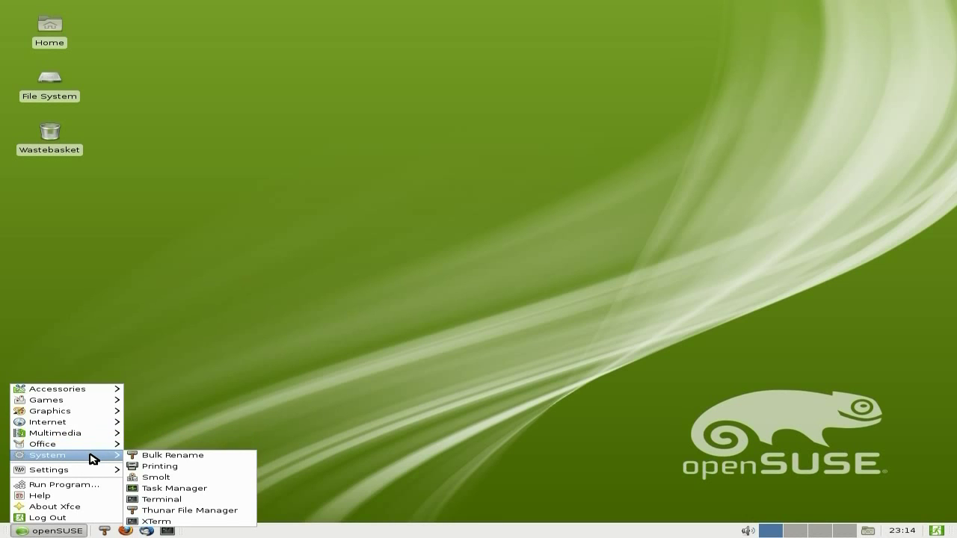
Start Xfce Task Manager to list running processes with PID, RSS and CPU.
{"action": "left_click", "coordinate": [166, 490]}
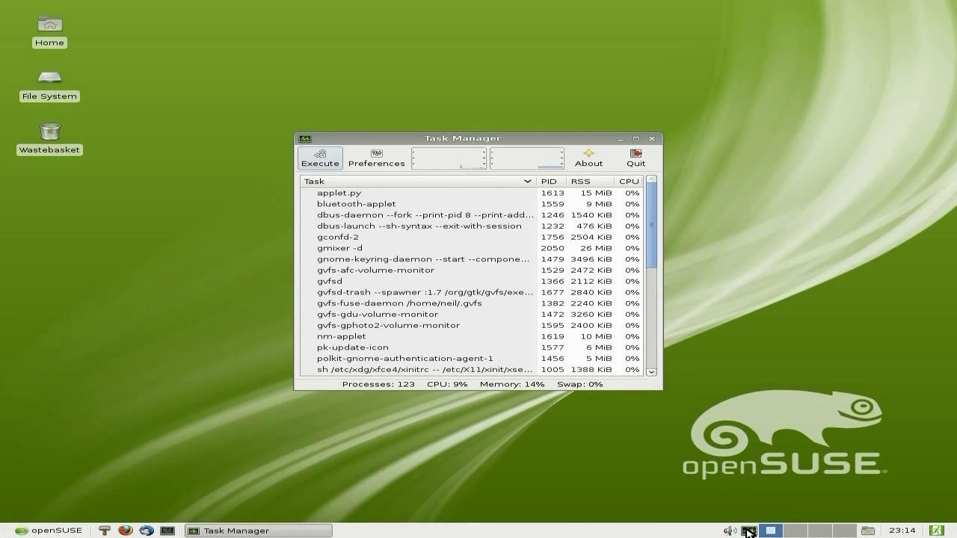
{"action": "mouse_move", "coordinate": [747, 531]}
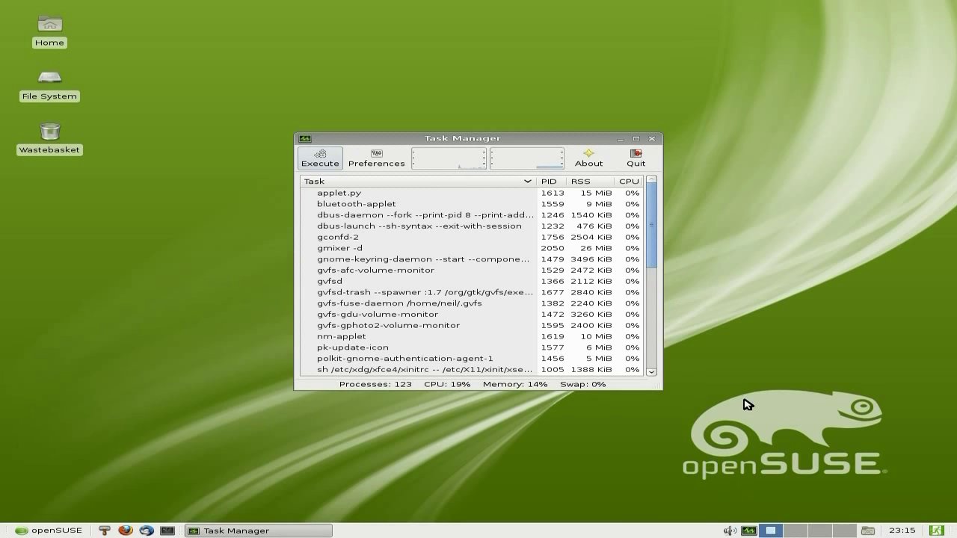
{"action": "left_click", "coordinate": [636, 158]}
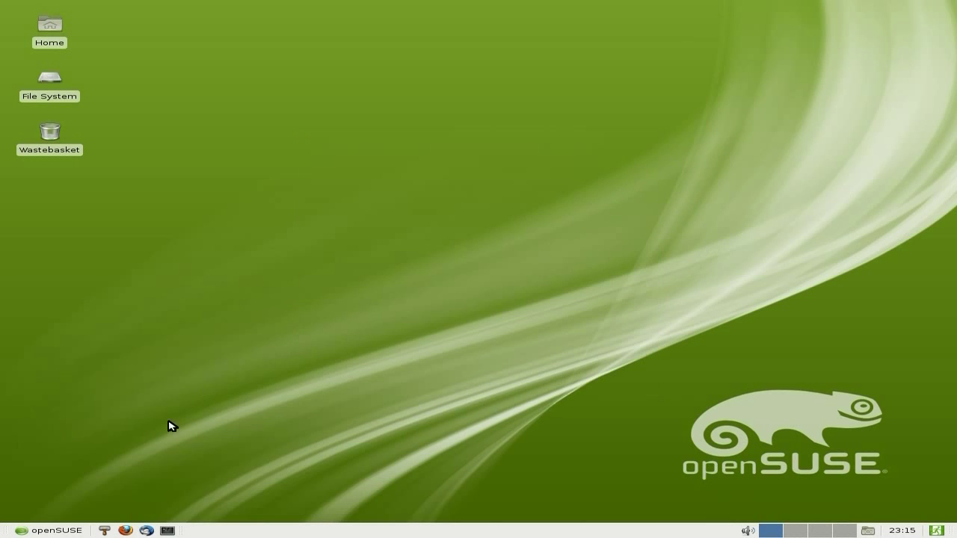
{"action": "left_click", "coordinate": [52, 529]}
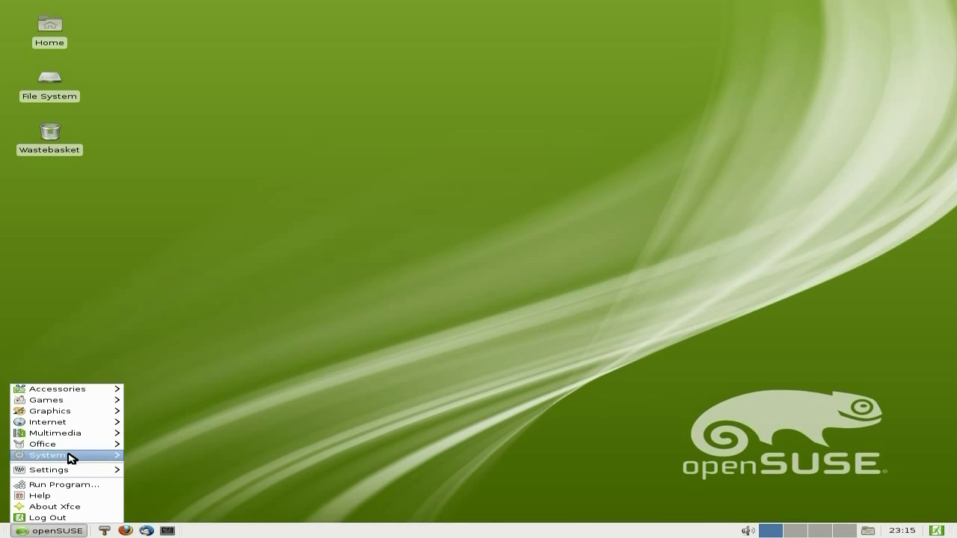
{"action": "mouse_move", "coordinate": [66, 456]}
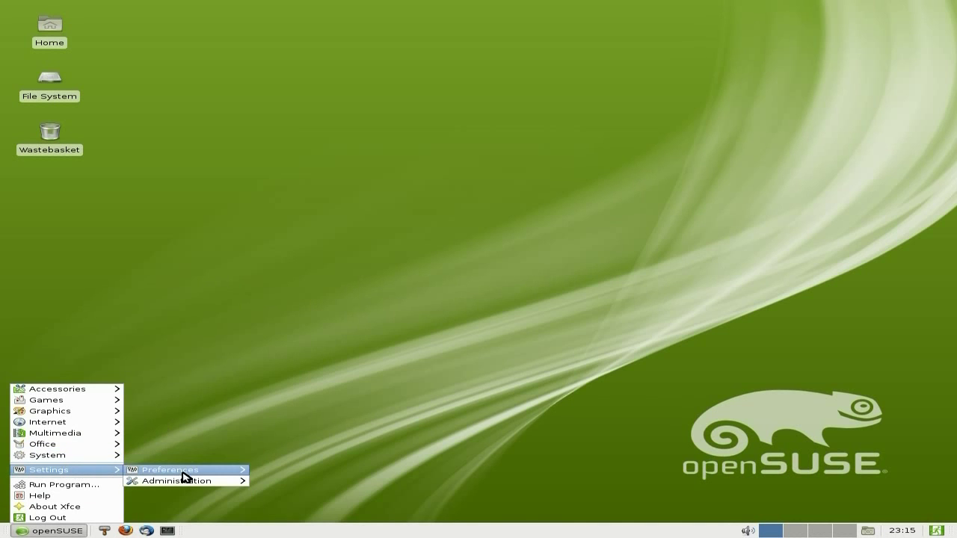
{"action": "mouse_move", "coordinate": [188, 473]}
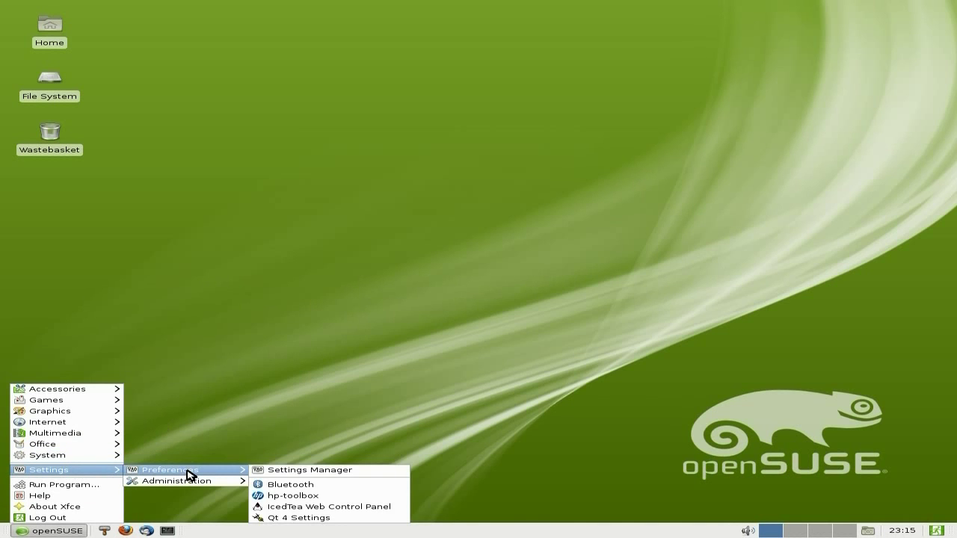
{"action": "left_click", "coordinate": [289, 472]}
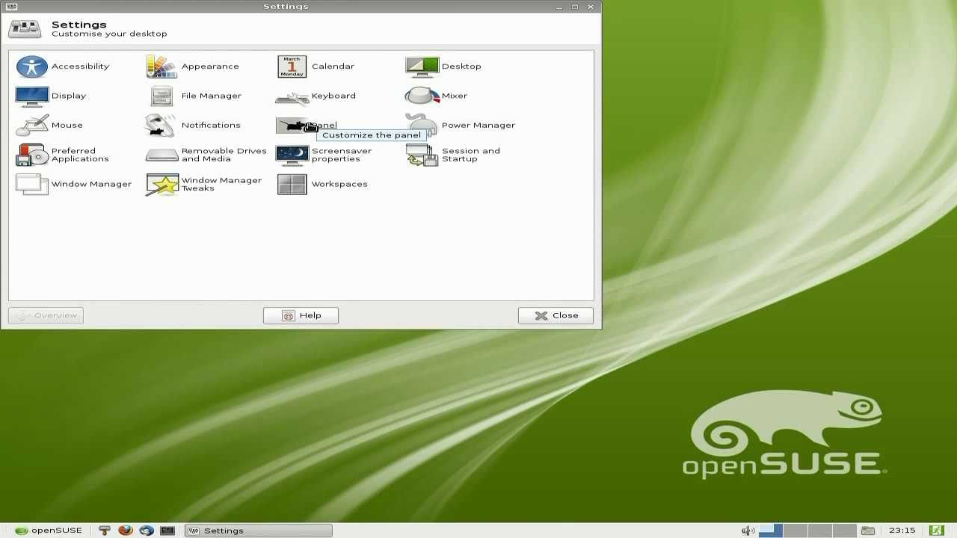
{"action": "left_click", "coordinate": [560, 320]}
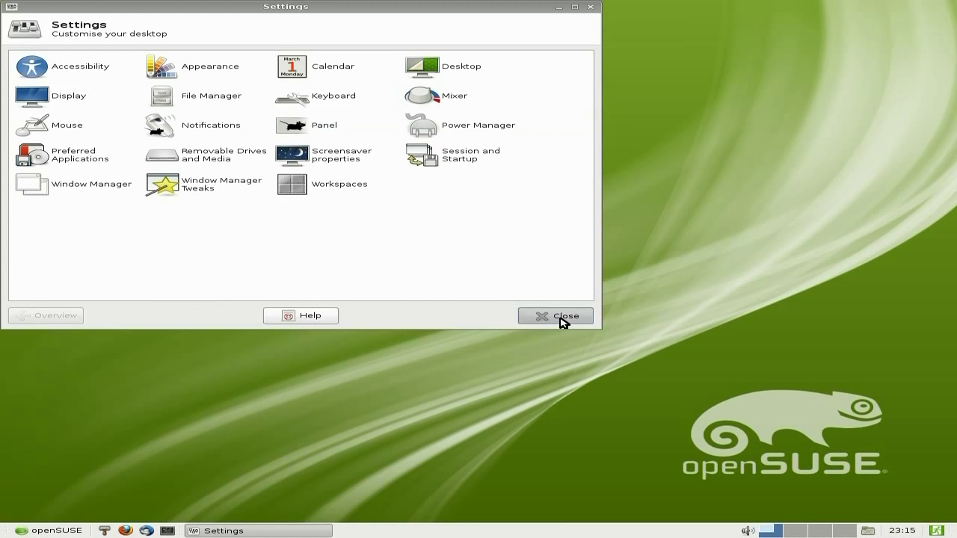
Enable 'Automatically show and hide the panel' for Panel 1, then close Panel Preferences.
{"action": "right_click", "coordinate": [407, 529]}
{"action": "mouse_move", "coordinate": [406, 529]}
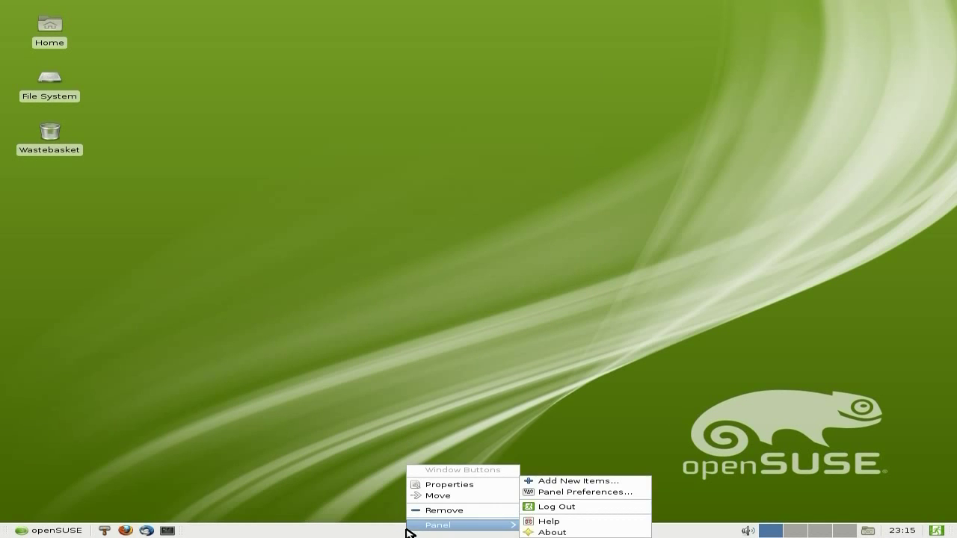
{"action": "left_click", "coordinate": [570, 493]}
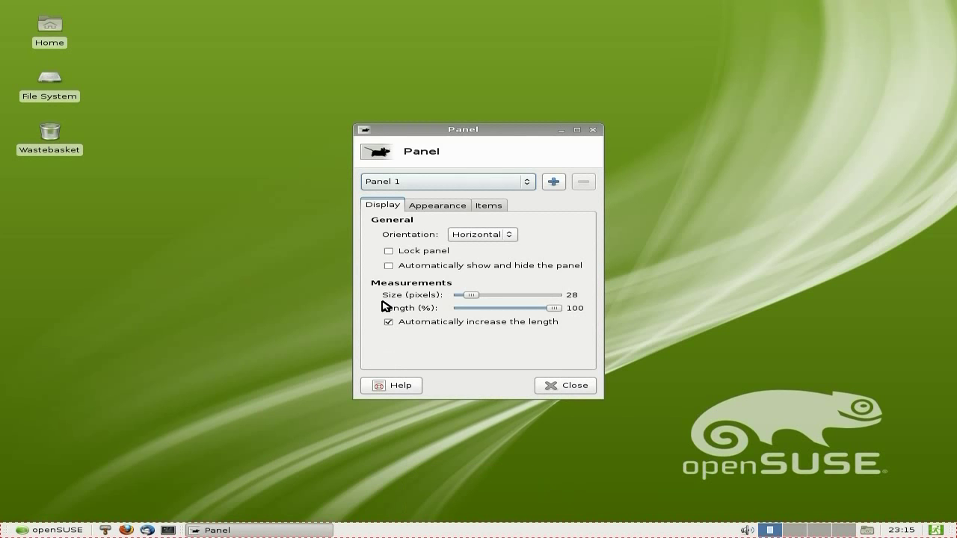
{"action": "left_click", "coordinate": [388, 267]}
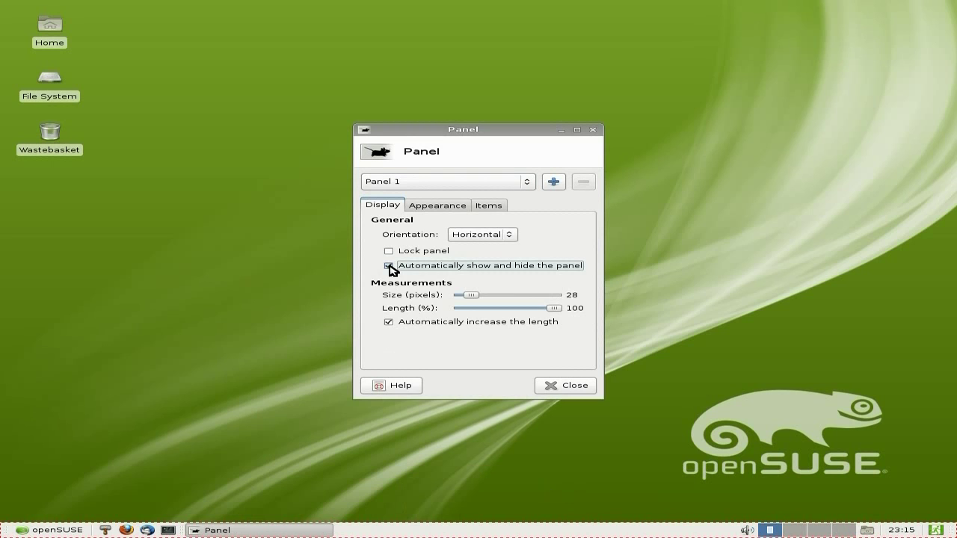
{"action": "left_click", "coordinate": [558, 387]}
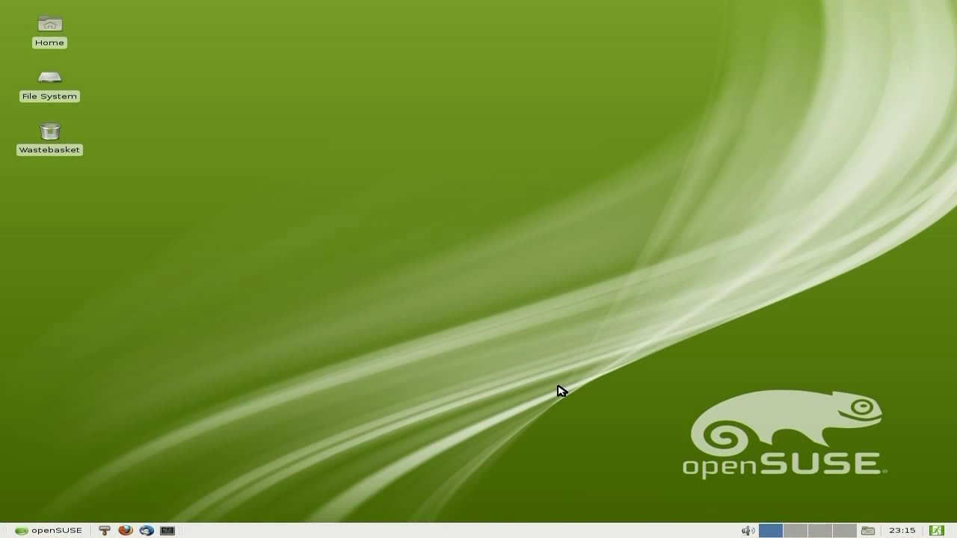
{"action": "mouse_move", "coordinate": [543, 535]}
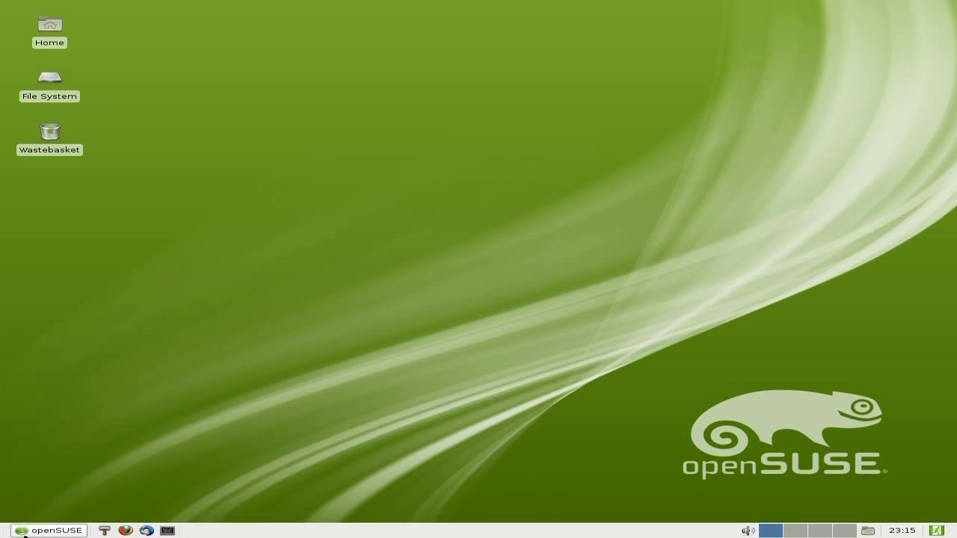
Show the Settings > Administration submenu with Install/Remove Software, Manage Printing and YaST.
{"action": "left_click", "coordinate": [34, 532]}
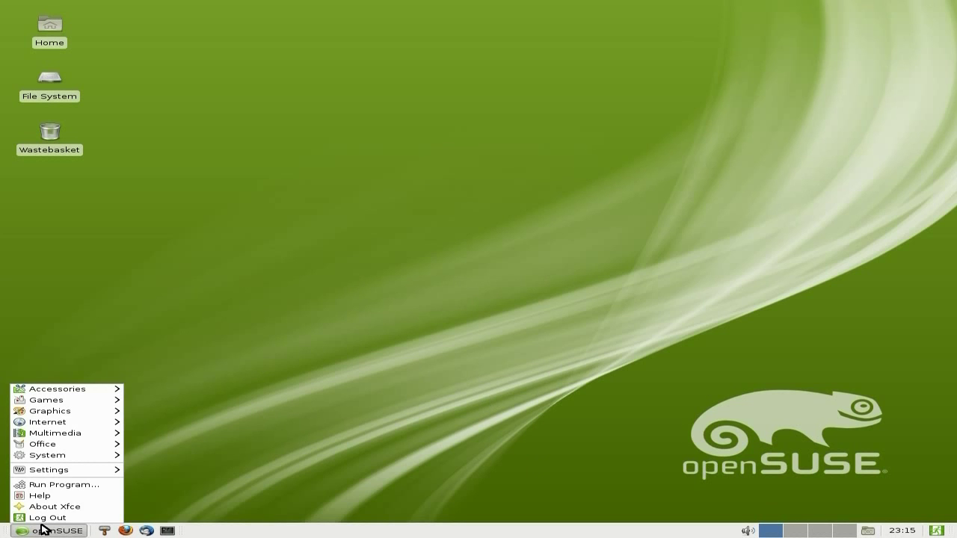
{"action": "mouse_move", "coordinate": [62, 469]}
{"action": "mouse_move", "coordinate": [179, 471]}
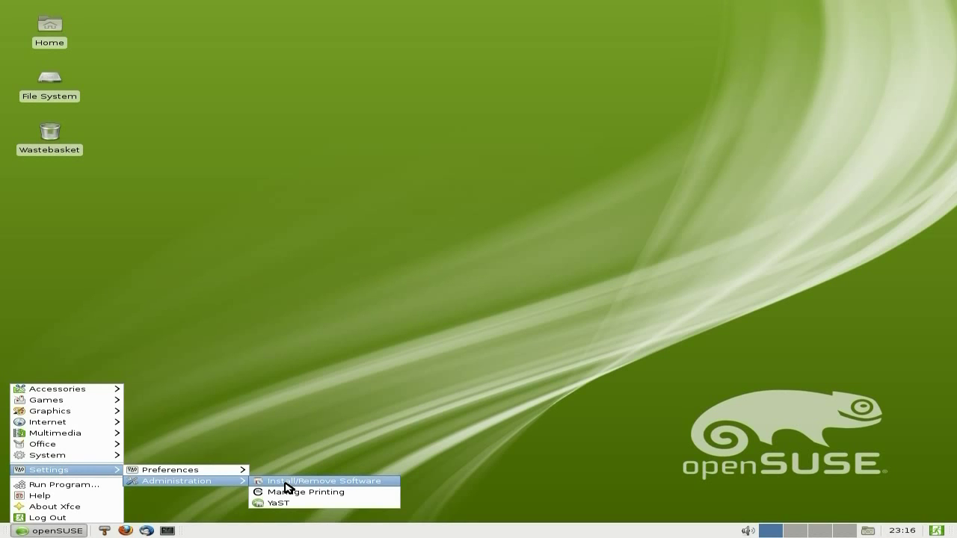
Start Install/Remove Software and authenticate with the root password.
{"action": "left_click", "coordinate": [296, 482]}
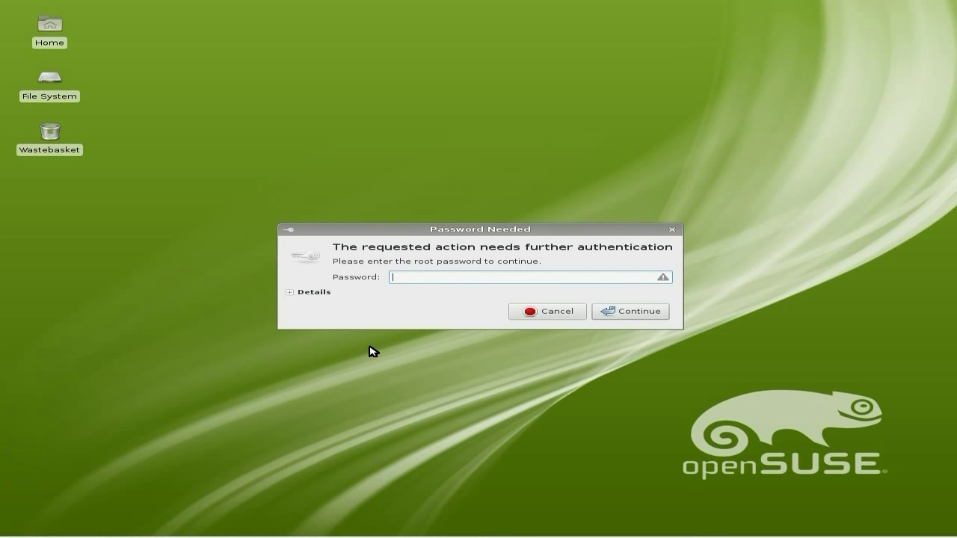
{"action": "type", "text": "********"}
{"action": "key", "text": "Return"}
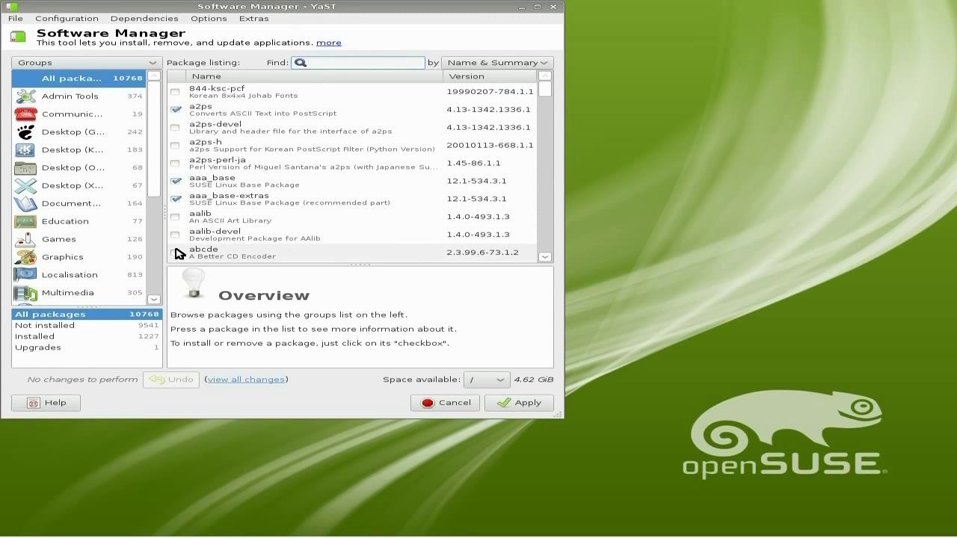
Browse the Xfce desktop and Documentation package groups in YaST.
{"action": "left_click", "coordinate": [60, 188]}
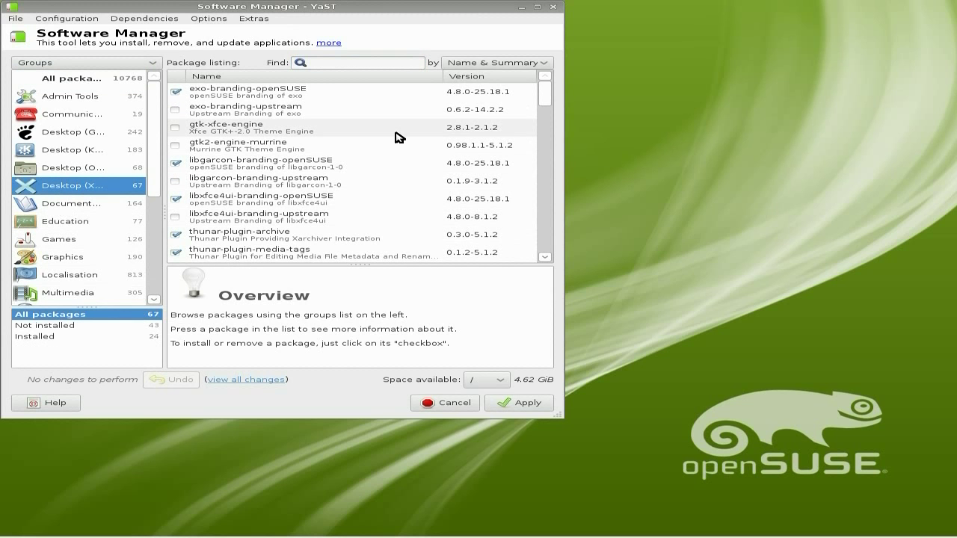
{"action": "scroll", "coordinate": [399, 138], "scroll_direction": "down", "scroll_amount": 3}
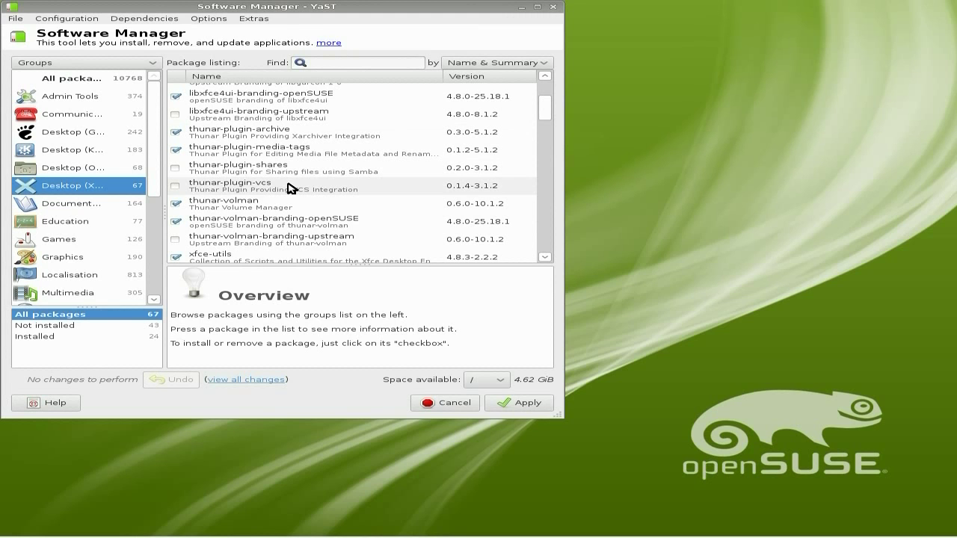
{"action": "scroll", "coordinate": [351, 183], "scroll_direction": "down", "scroll_amount": 5}
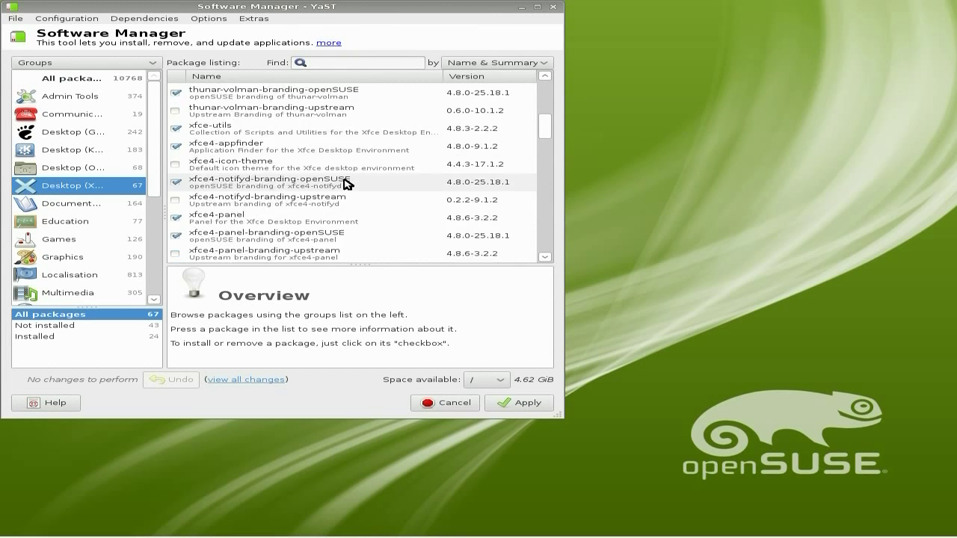
{"action": "scroll", "coordinate": [355, 179], "scroll_direction": "down", "scroll_amount": 5}
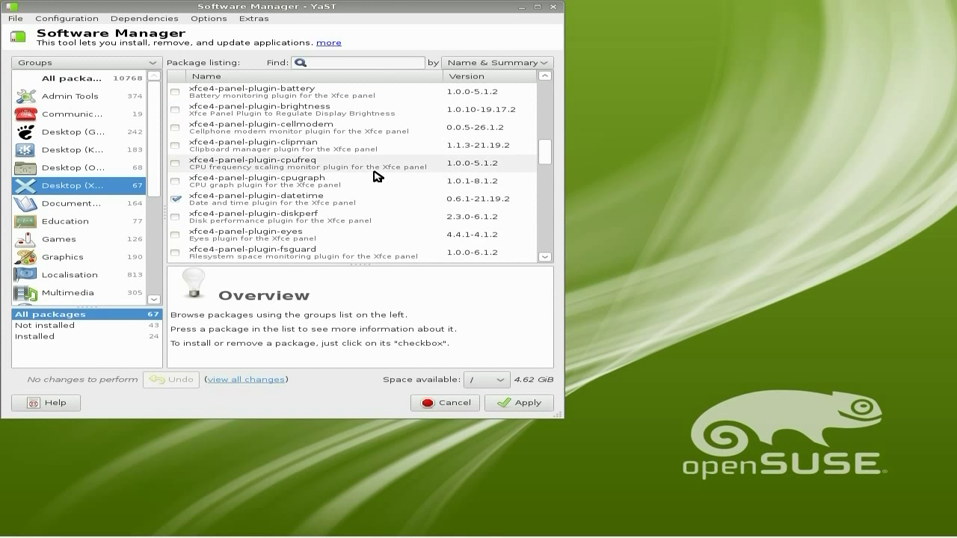
{"action": "scroll", "coordinate": [376, 176], "scroll_direction": "down", "scroll_amount": 5}
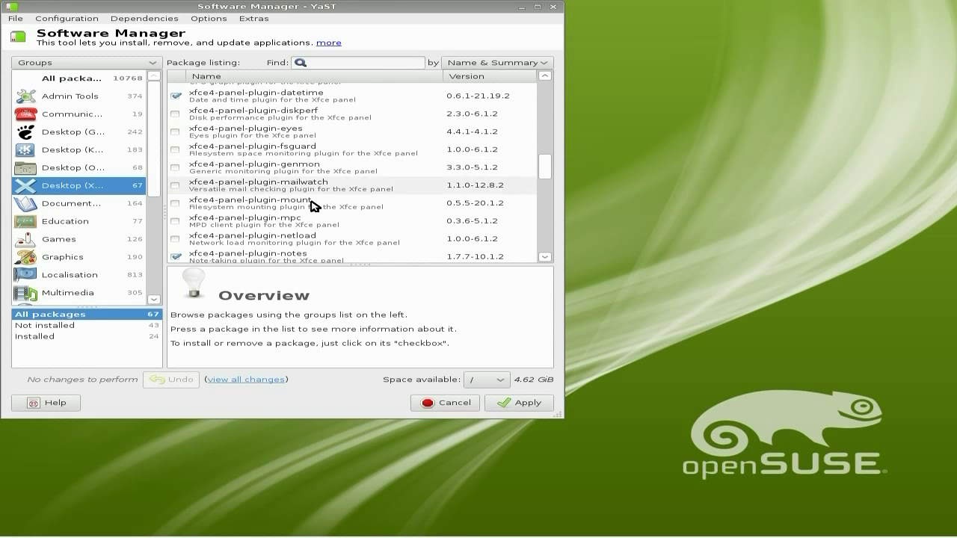
{"action": "left_click", "coordinate": [69, 205]}
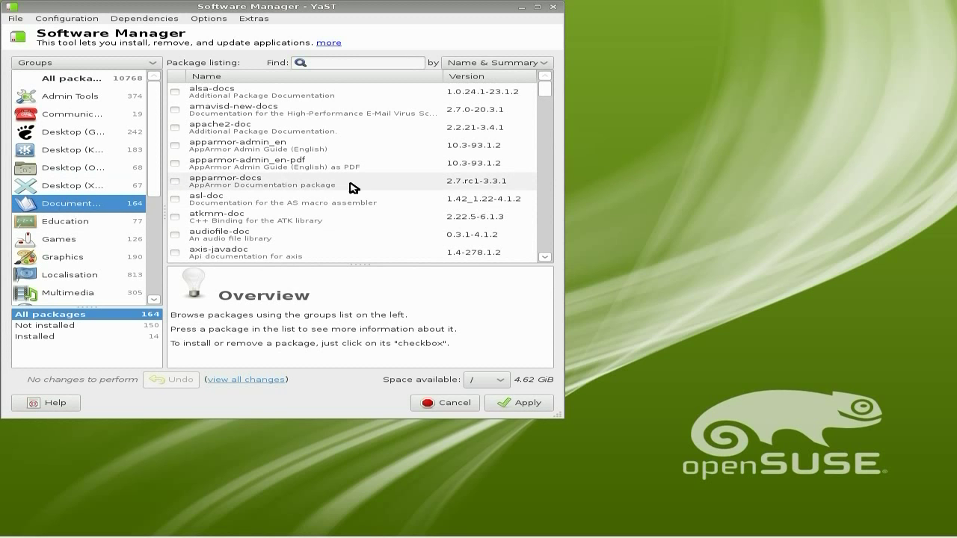
{"action": "scroll", "coordinate": [351, 142], "scroll_direction": "down", "scroll_amount": 4}
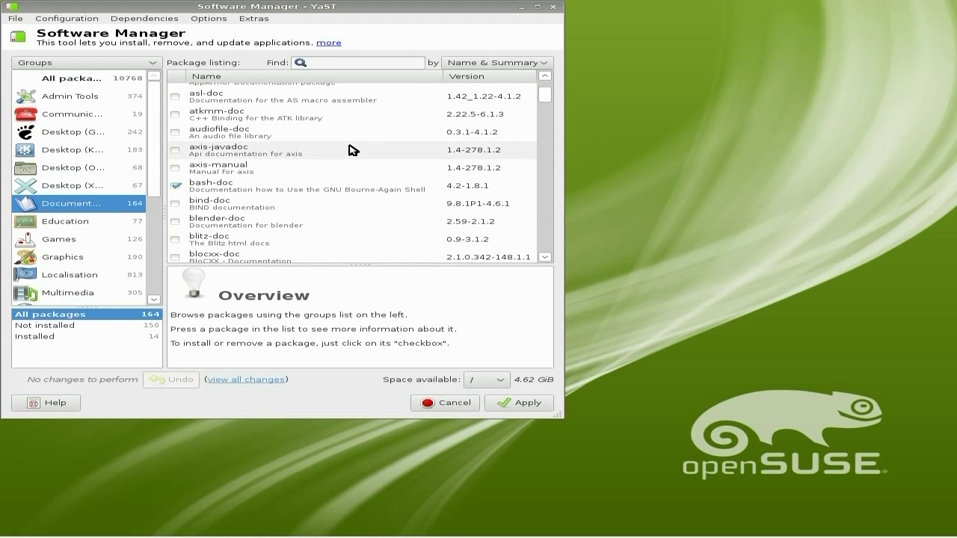
{"action": "scroll", "coordinate": [85, 217], "scroll_direction": "down", "scroll_amount": 3}
Mark audacity 1.3.13 in the Multimedia group for installation.
{"action": "left_click", "coordinate": [82, 202]}
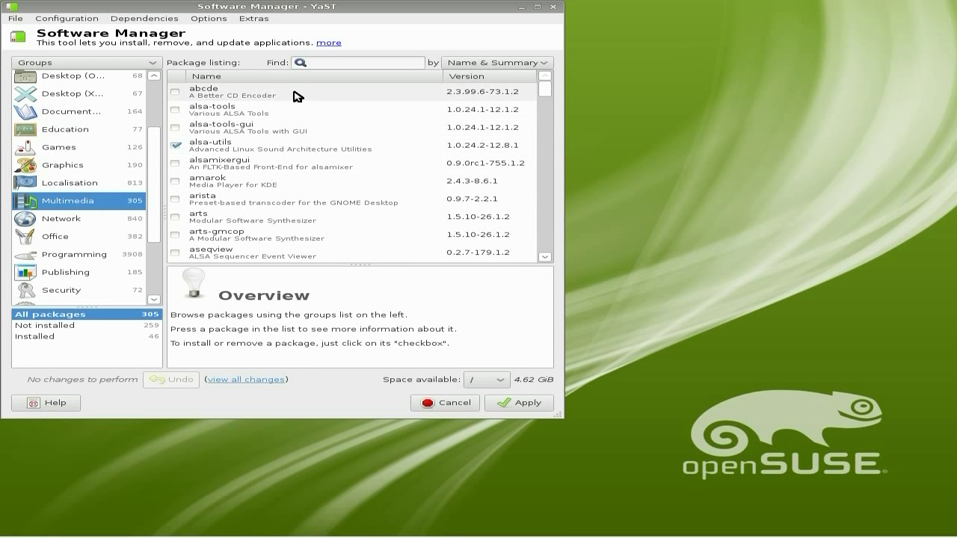
{"action": "scroll", "coordinate": [328, 149], "scroll_direction": "down", "scroll_amount": 1}
{"action": "scroll", "coordinate": [328, 149], "scroll_direction": "up", "scroll_amount": 1}
{"action": "scroll", "coordinate": [330, 154], "scroll_direction": "down", "scroll_amount": 1}
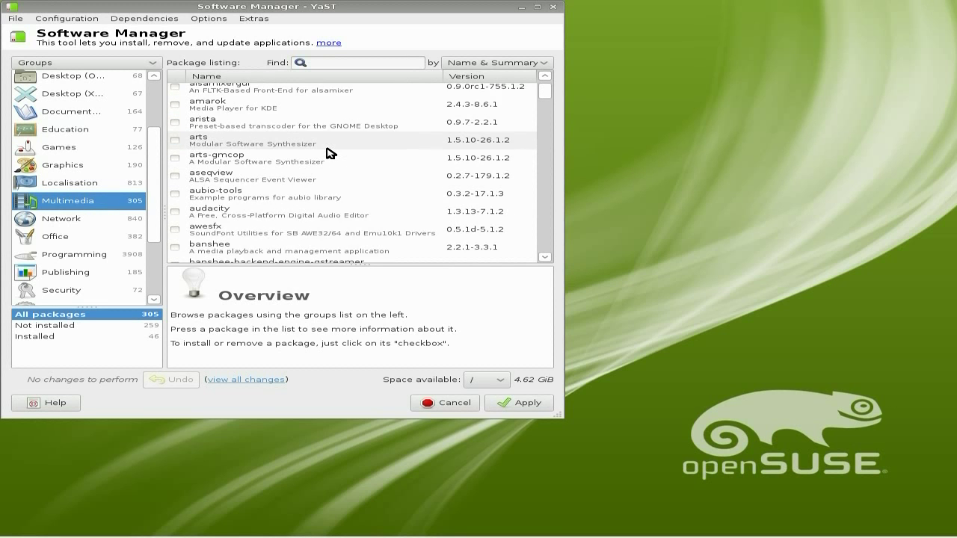
{"action": "scroll", "coordinate": [330, 153], "scroll_direction": "down", "scroll_amount": 1}
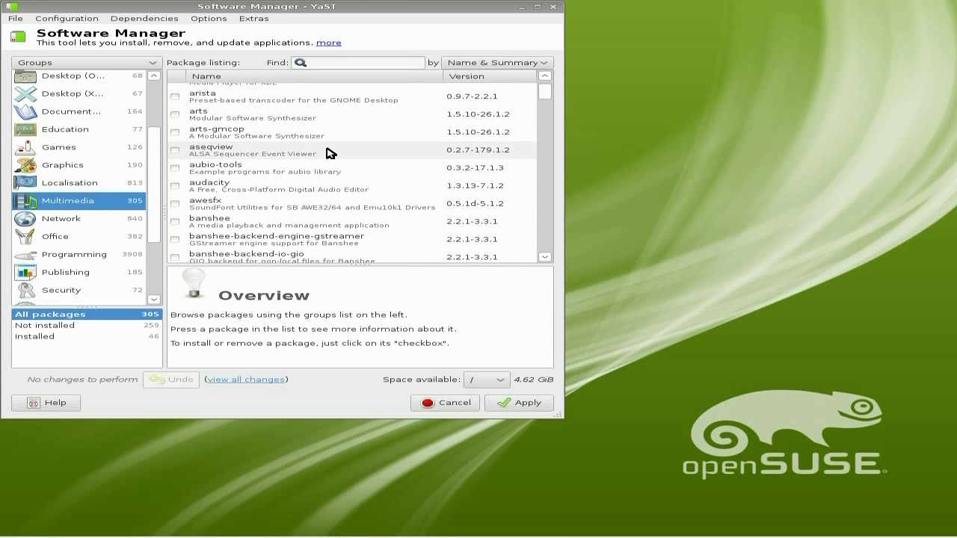
{"action": "left_click", "coordinate": [175, 186]}
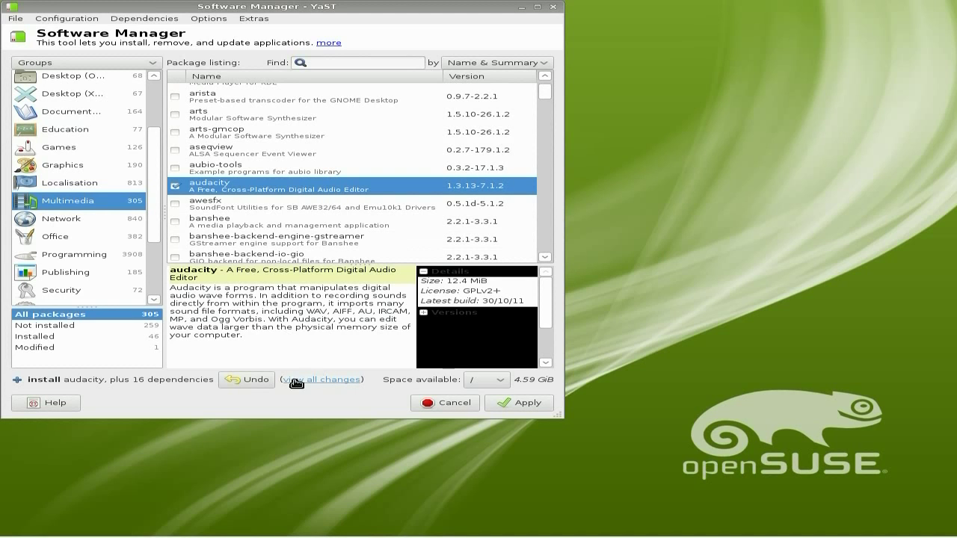
Review the summary of changes and confirm installing audacity with its 16 dependencies.
{"action": "left_click", "coordinate": [516, 405]}
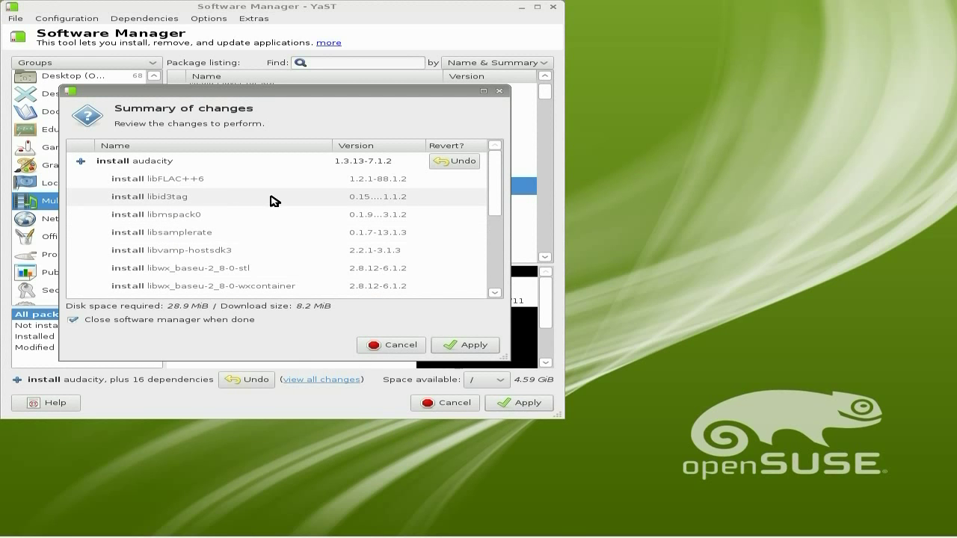
{"action": "scroll", "coordinate": [282, 200], "scroll_direction": "down", "scroll_amount": 1}
{"action": "scroll", "coordinate": [282, 200], "scroll_direction": "down", "scroll_amount": 3}
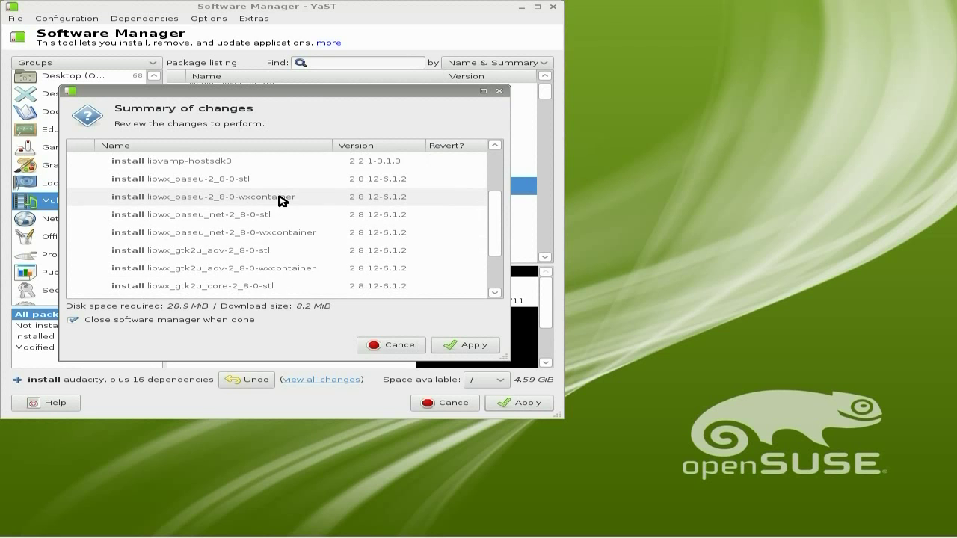
{"action": "scroll", "coordinate": [282, 201], "scroll_direction": "down", "scroll_amount": 2}
{"action": "scroll", "coordinate": [282, 201], "scroll_direction": "up", "scroll_amount": 5}
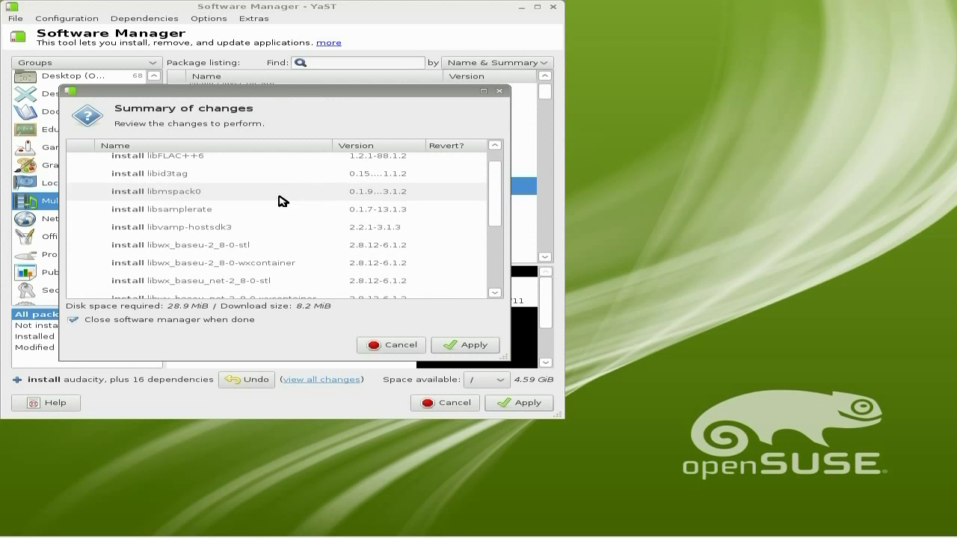
{"action": "left_click", "coordinate": [471, 346]}
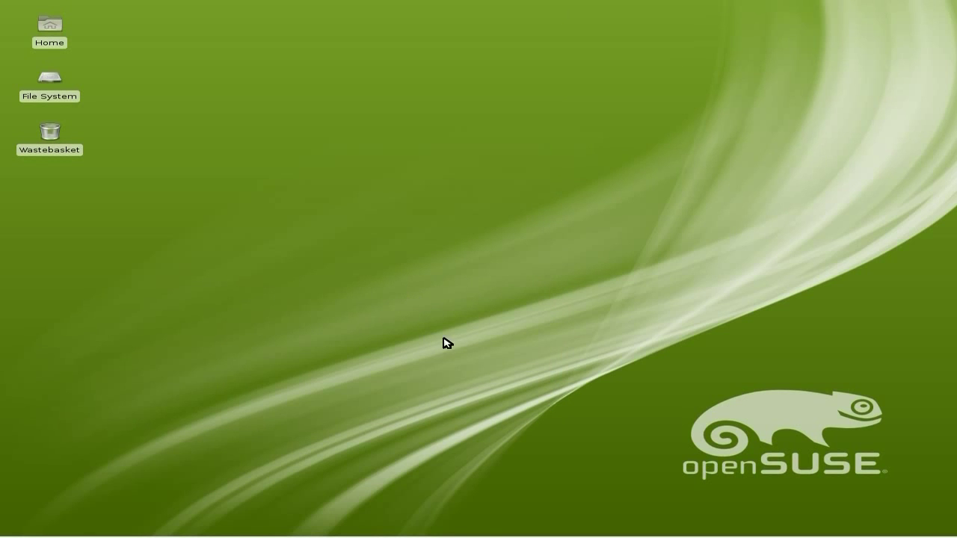
Launch Audacity from Multimedia, dismiss its welcome message, and maximize the window.
{"action": "left_click", "coordinate": [26, 531]}
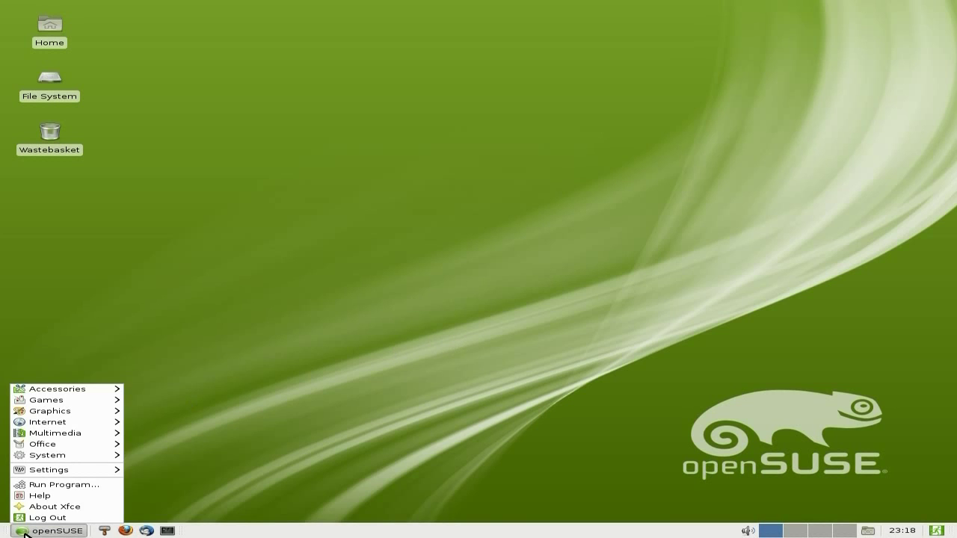
{"action": "mouse_move", "coordinate": [60, 436]}
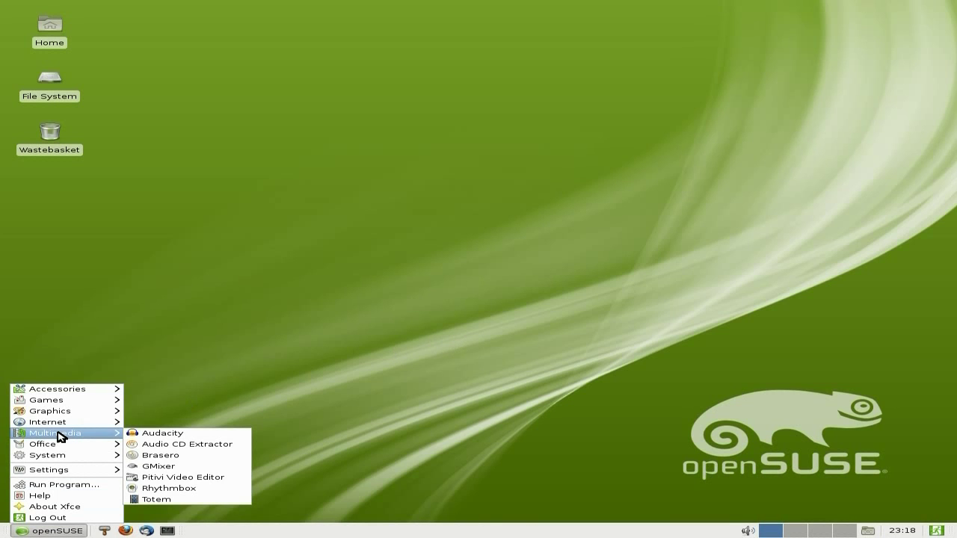
{"action": "left_click", "coordinate": [148, 435]}
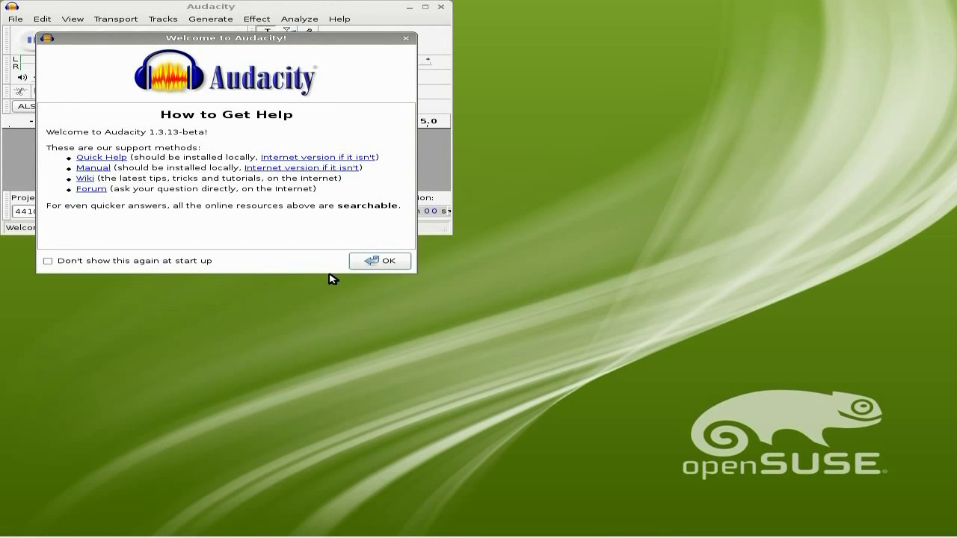
{"action": "left_click", "coordinate": [374, 262]}
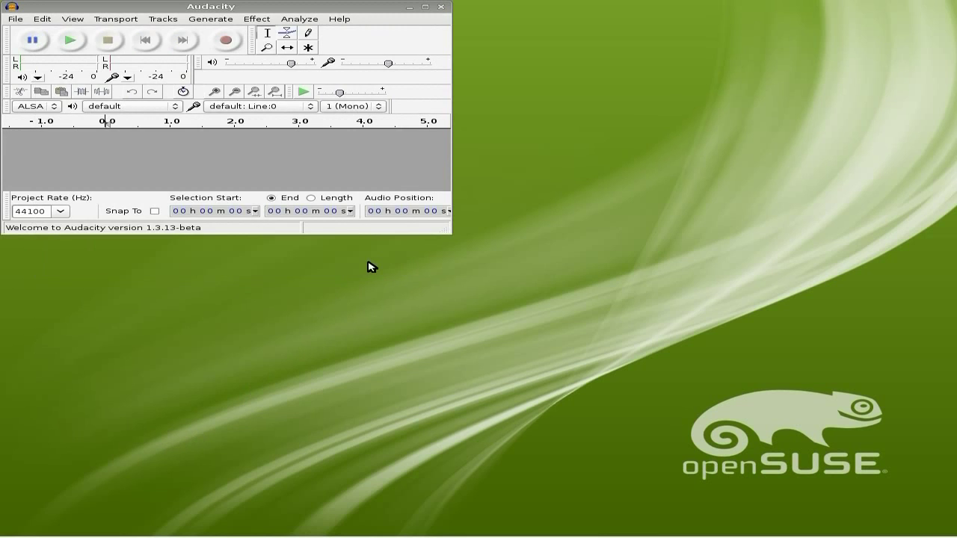
{"action": "left_click", "coordinate": [426, 8]}
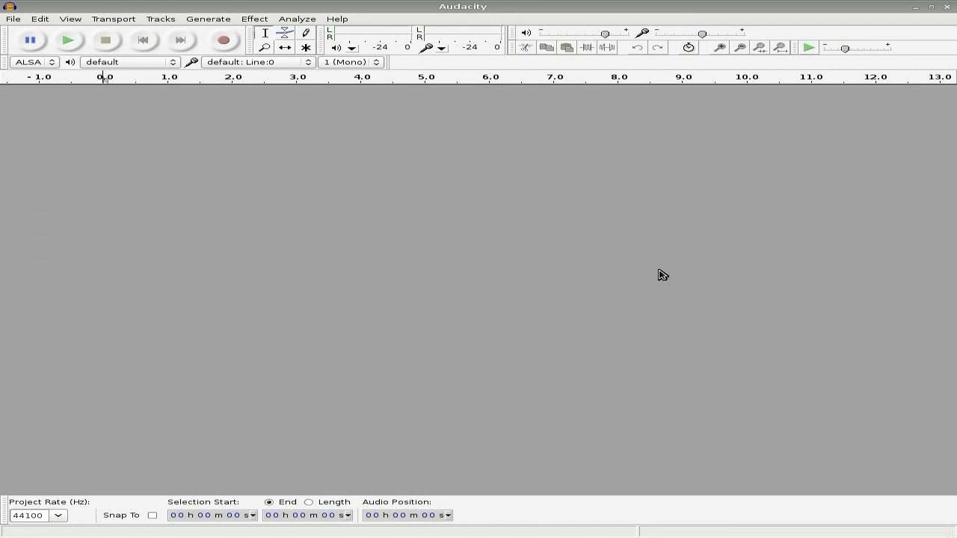
Browse Audacity's Effect menu up to Plugins 1 to 10 without applying anything, then quit Audacity.
{"action": "left_click", "coordinate": [251, 19]}
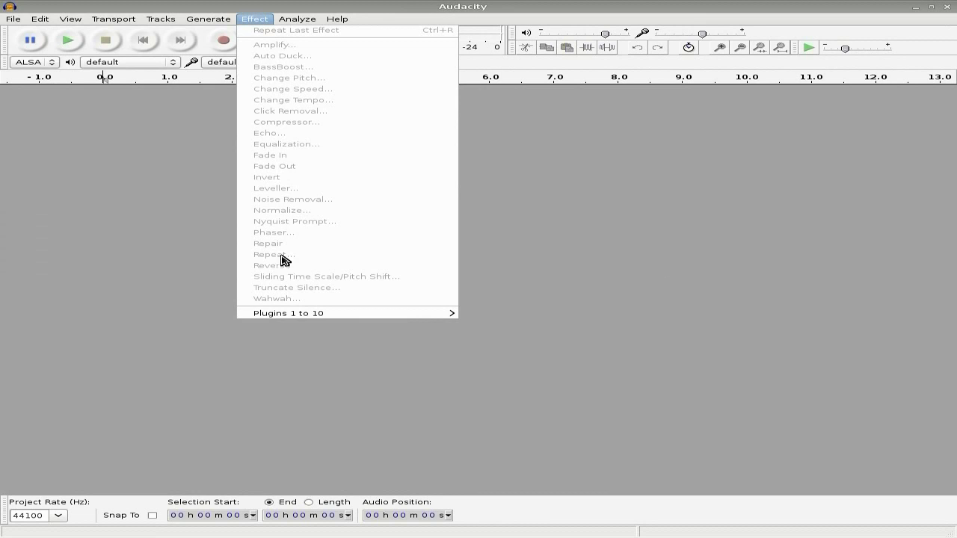
{"action": "mouse_move", "coordinate": [303, 314]}
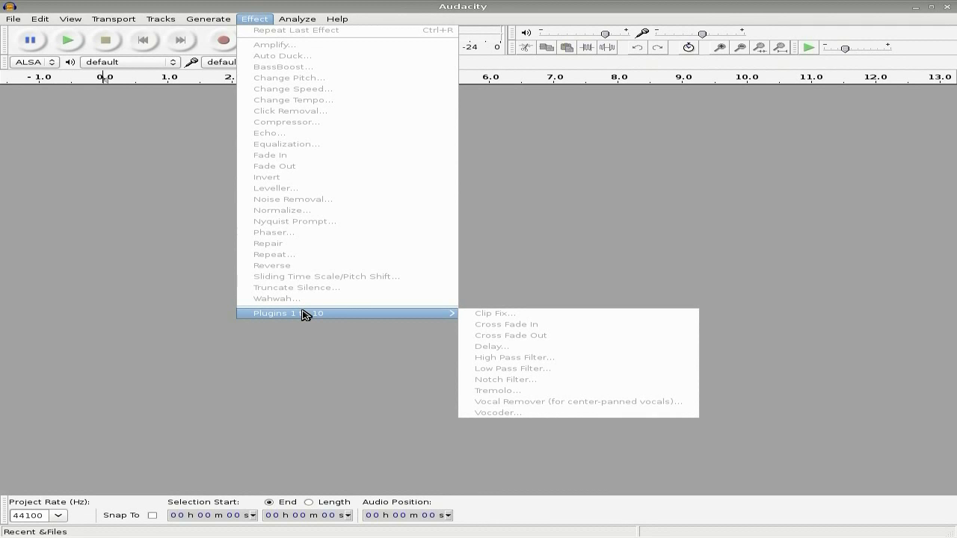
{"action": "left_click", "coordinate": [587, 213]}
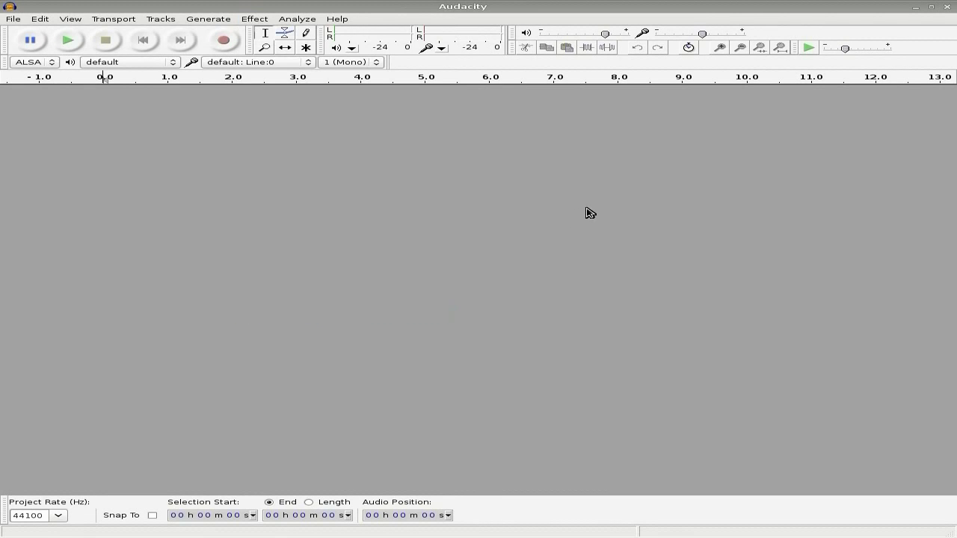
{"action": "left_click", "coordinate": [947, 8]}
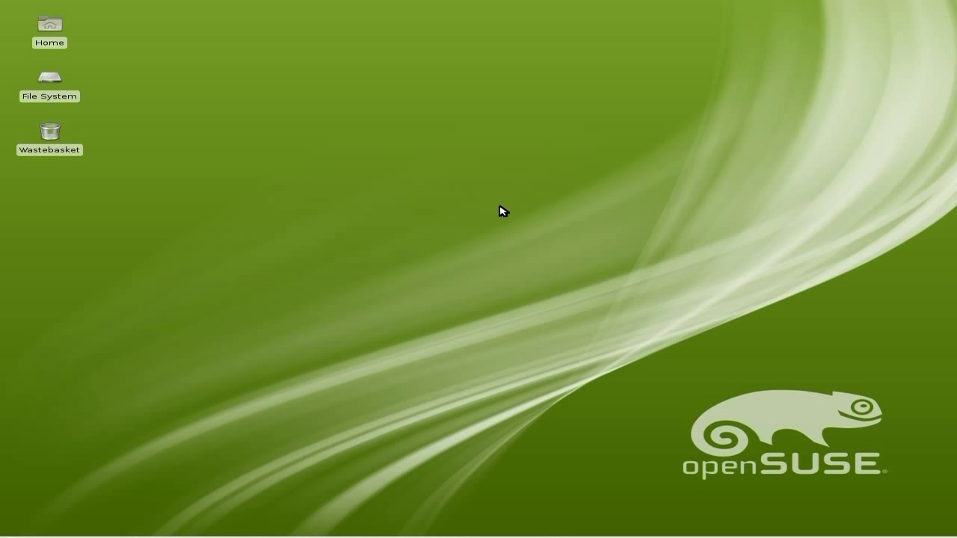
{"action": "left_click", "coordinate": [24, 531]}
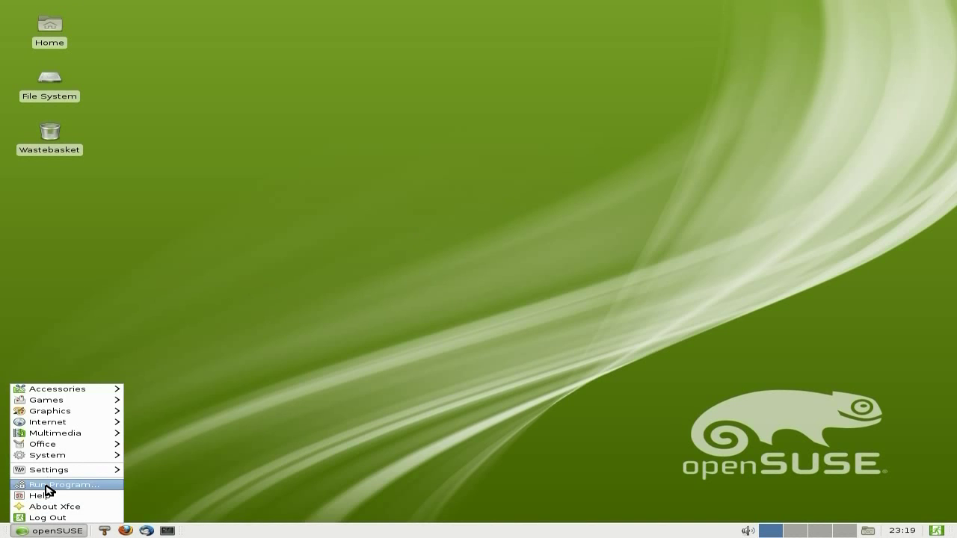
{"action": "left_click", "coordinate": [52, 507]}
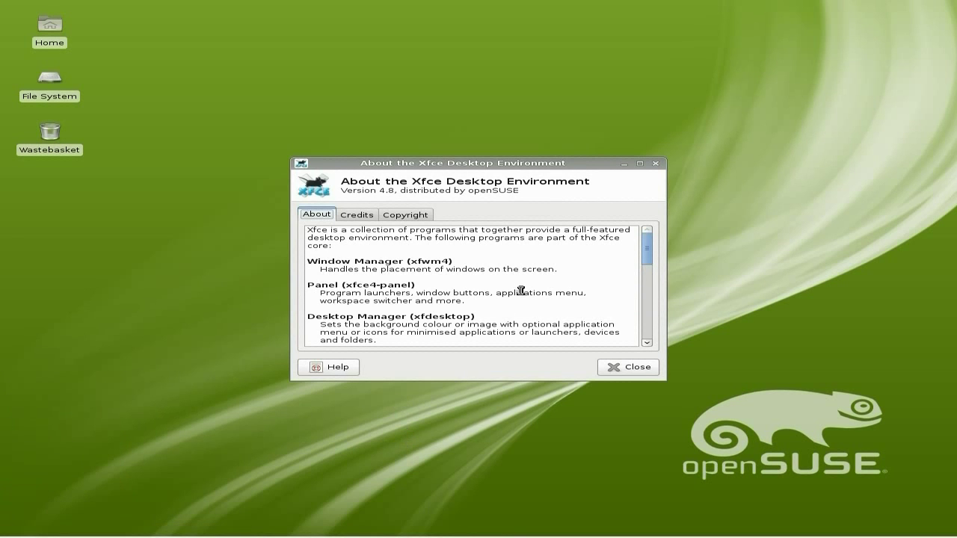
{"action": "left_click", "coordinate": [357, 215]}
{"action": "left_click", "coordinate": [398, 216]}
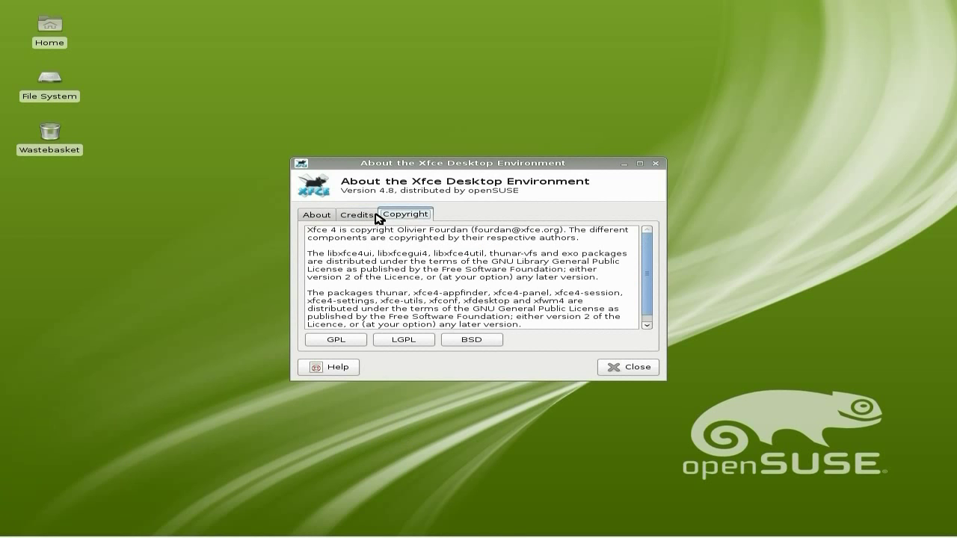
{"action": "left_click", "coordinate": [317, 216]}
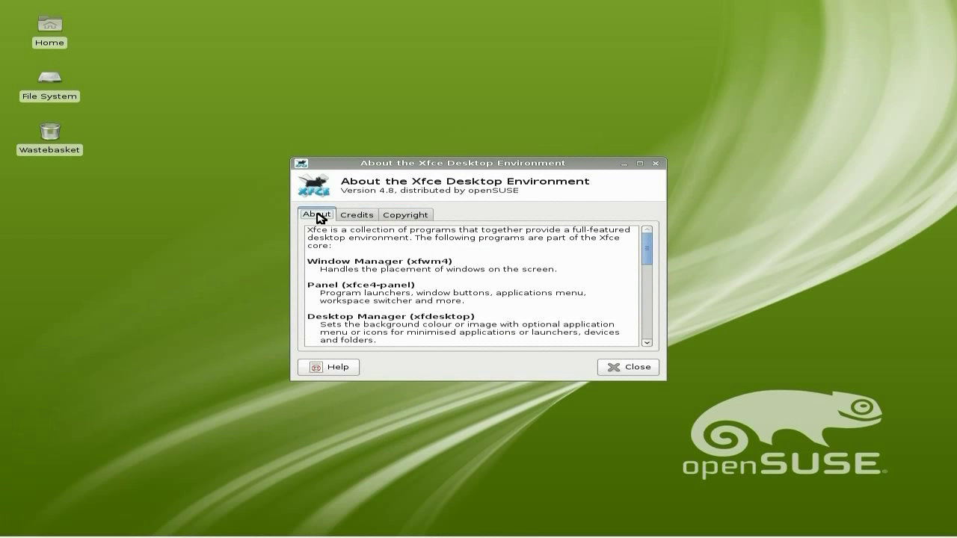
{"action": "left_click", "coordinate": [616, 374]}
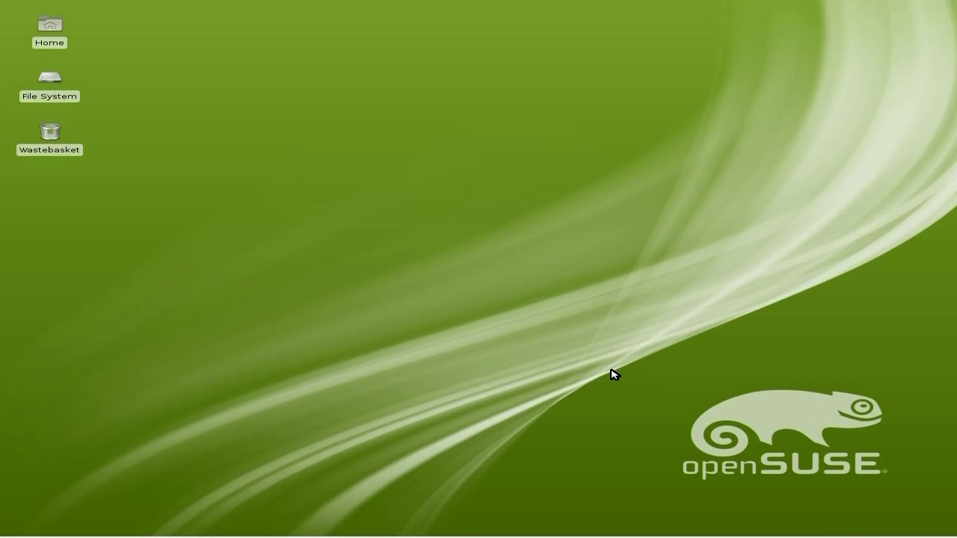